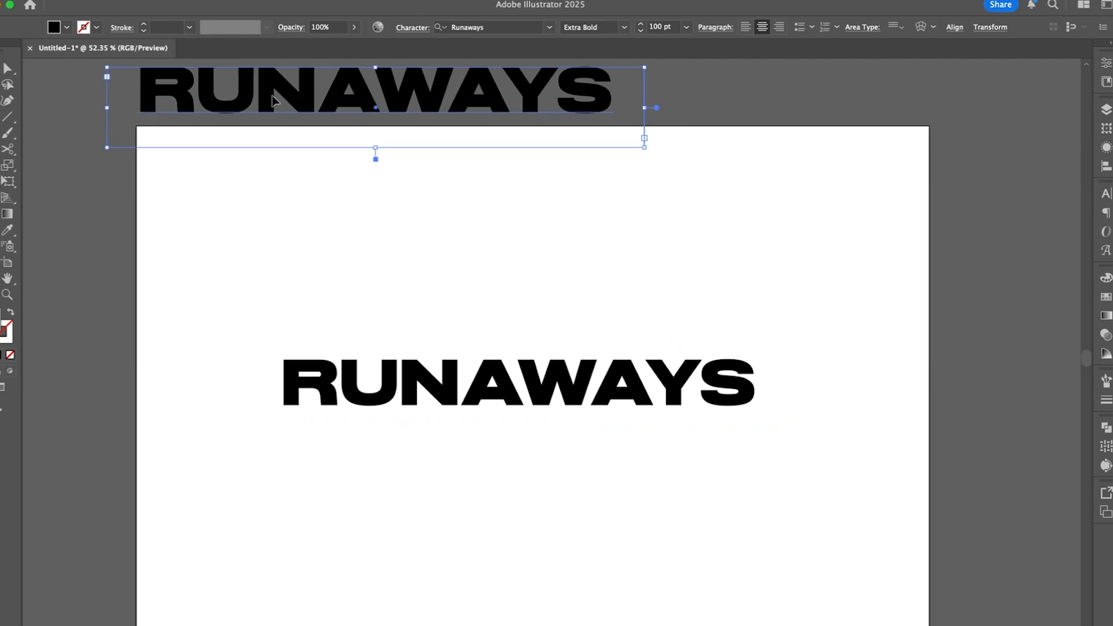
Step: Place a live-text copy of RUNAWAYS above the artboard and prepare the artboard wordmark as separate outlined letters
{"action": "left_click", "coordinate": [685, 26]}
{"action": "left_click", "coordinate": [704, 211]}
{"action": "left_click_drag", "start_coordinate": [107, 147], "coordinate": [136, 120]}
{"action": "key", "text": "super+shift+l"}
{"action": "left_click_drag", "start_coordinate": [644, 68], "coordinate": [273, 100]}
{"action": "left_click", "coordinate": [430, 478]}
{"action": "left_click", "coordinate": [477, 396]}
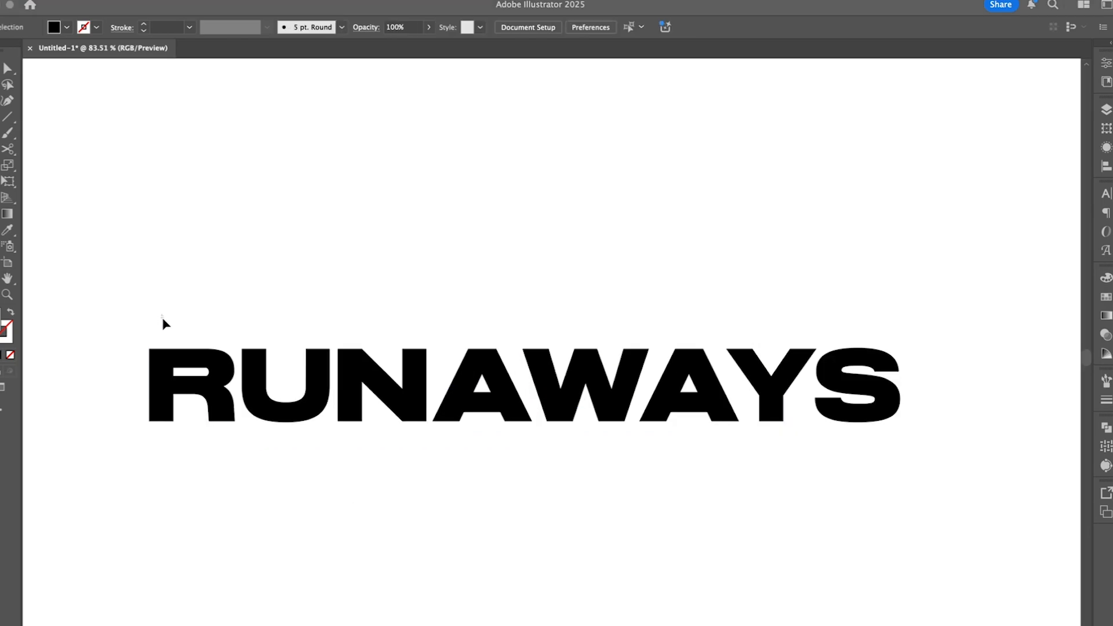
Step: Open up the gap before the N by nudging the R and U together to the left six increments
{"action": "left_click_drag", "start_coordinate": [162, 318], "coordinate": [273, 427]}
{"action": "key", "text": "Left"}
{"action": "key", "text": "Left"}
{"action": "key", "text": "Left"}
{"action": "key", "text": "Left"}
{"action": "key", "text": "Left"}
{"action": "key", "text": "Left"}
Step: Widen the gap between R and U by nudging only the R left three increments
{"action": "left_click", "coordinate": [188, 394]}
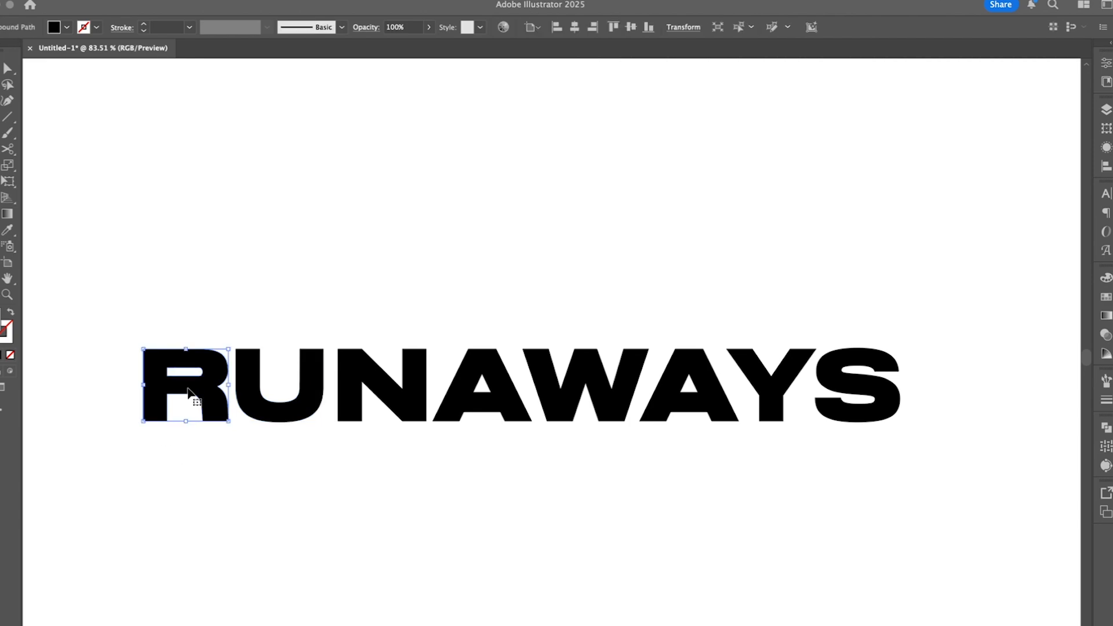
{"action": "key", "text": "Left"}
{"action": "key", "text": "Left"}
{"action": "key", "text": "Left"}
{"action": "left_click", "coordinate": [190, 507]}
Step: Shift the R, U and N together four increments left to loosen the space before the first A
{"action": "left_click_drag", "start_coordinate": [179, 302], "coordinate": [369, 455]}
{"action": "key", "text": "Left"}
{"action": "key", "text": "Left"}
{"action": "key", "text": "Left"}
{"action": "key", "text": "Left"}
{"action": "left_click", "coordinate": [365, 471]}
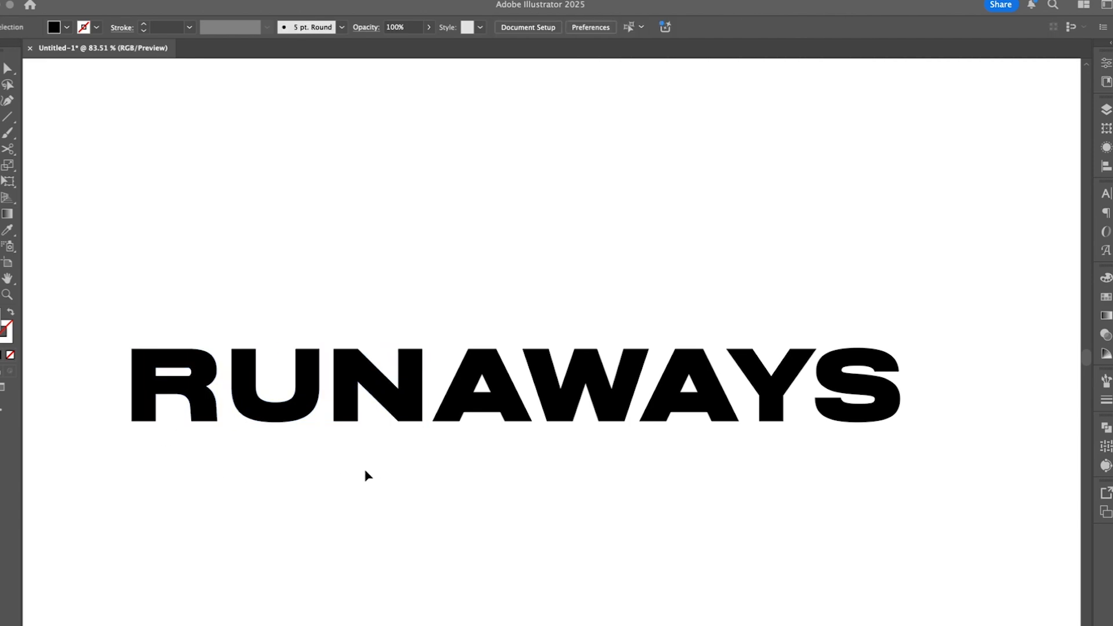
Step: Tighten the end of the wordmark by nudging the second A, Y and S left, bringing the last letters closer
{"action": "left_click_drag", "start_coordinate": [927, 452], "coordinate": [679, 251]}
{"action": "key", "text": "Left"}
{"action": "key", "text": "Left"}
{"action": "left_click_drag", "start_coordinate": [757, 273], "coordinate": [933, 447]}
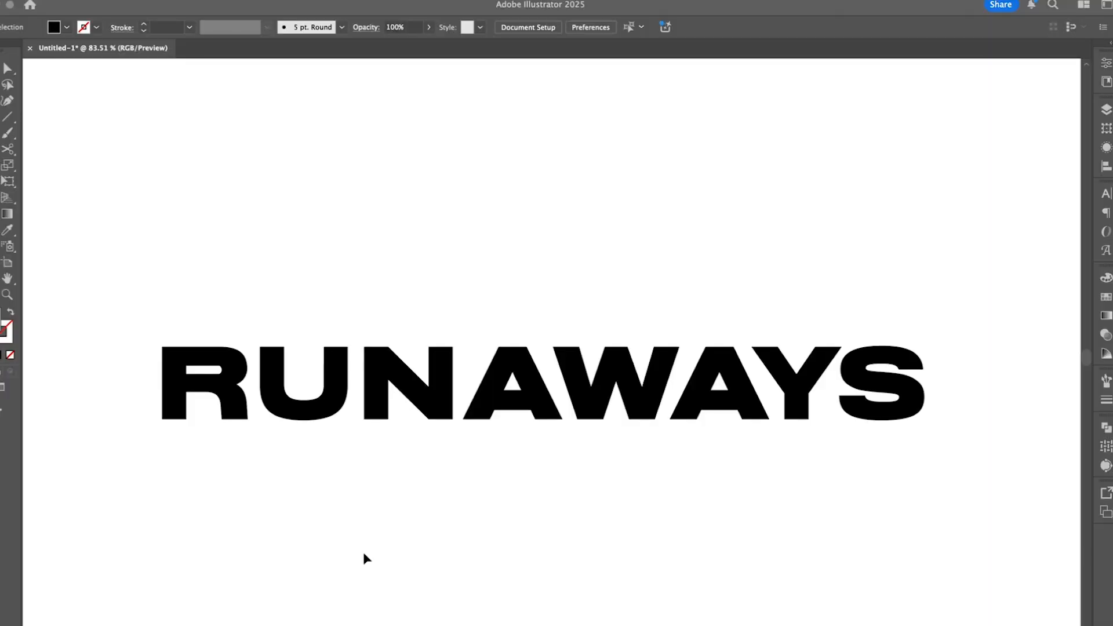
{"action": "left_click_drag", "start_coordinate": [783, 297], "coordinate": [782, 297]}
{"action": "key", "text": "Left"}
{"action": "key", "text": "Left"}
{"action": "key", "text": "Left"}
{"action": "key", "text": "Left"}
{"action": "left_click", "coordinate": [813, 507]}
Step: Nudge the letters WAYS one increment left, and shift everything from the N onward one increment left
{"action": "left_click_drag", "start_coordinate": [919, 479], "coordinate": [618, 288]}
{"action": "key", "text": "Left"}
{"action": "left_click", "coordinate": [547, 537]}
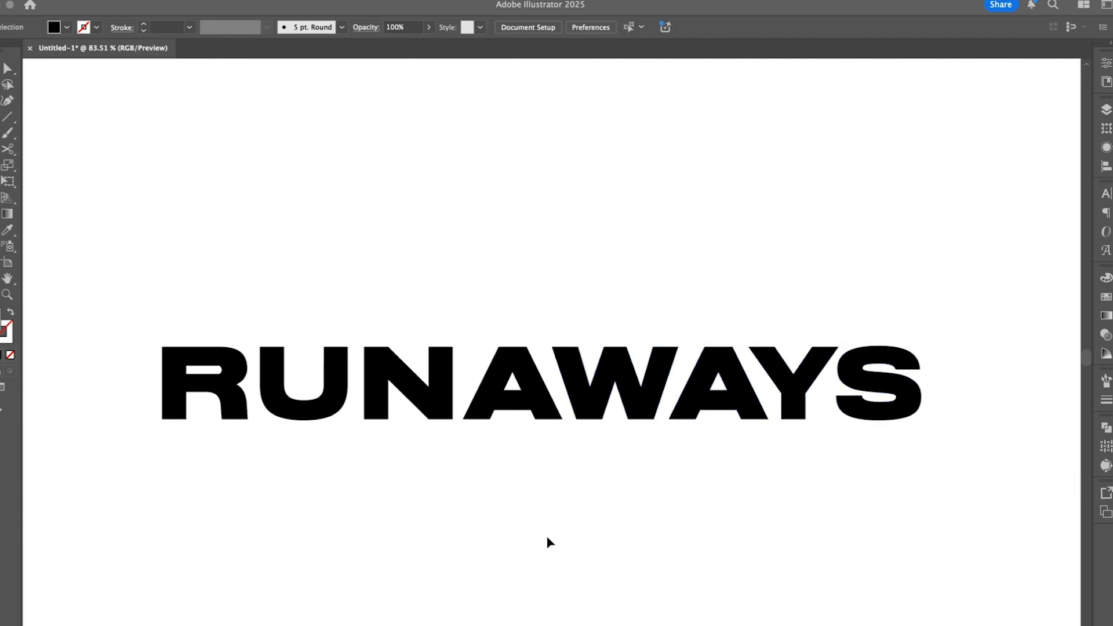
{"action": "left_click_drag", "start_coordinate": [928, 543], "coordinate": [360, 267]}
{"action": "key", "text": "Left"}
{"action": "left_click", "coordinate": [399, 589]}
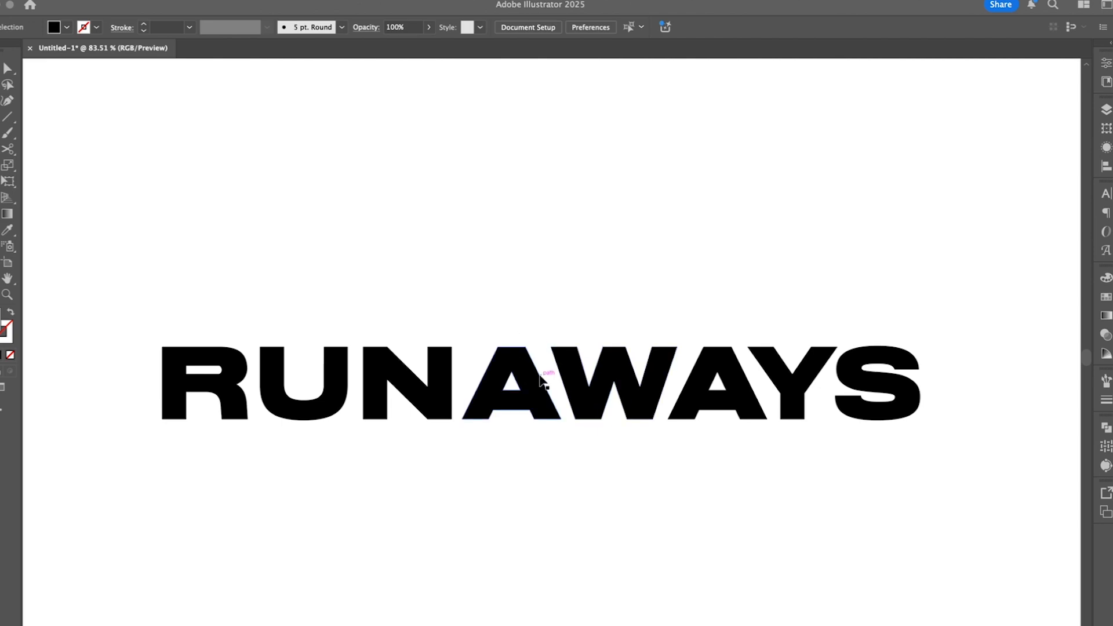
Step: Spread the W's upper outer anchor points outward so its outer strokes run parallel to the neighbouring A's
{"action": "scroll", "coordinate": [540, 377], "scroll_direction": "up", "scroll_amount": 5}
{"action": "left_click", "coordinate": [566, 311]}
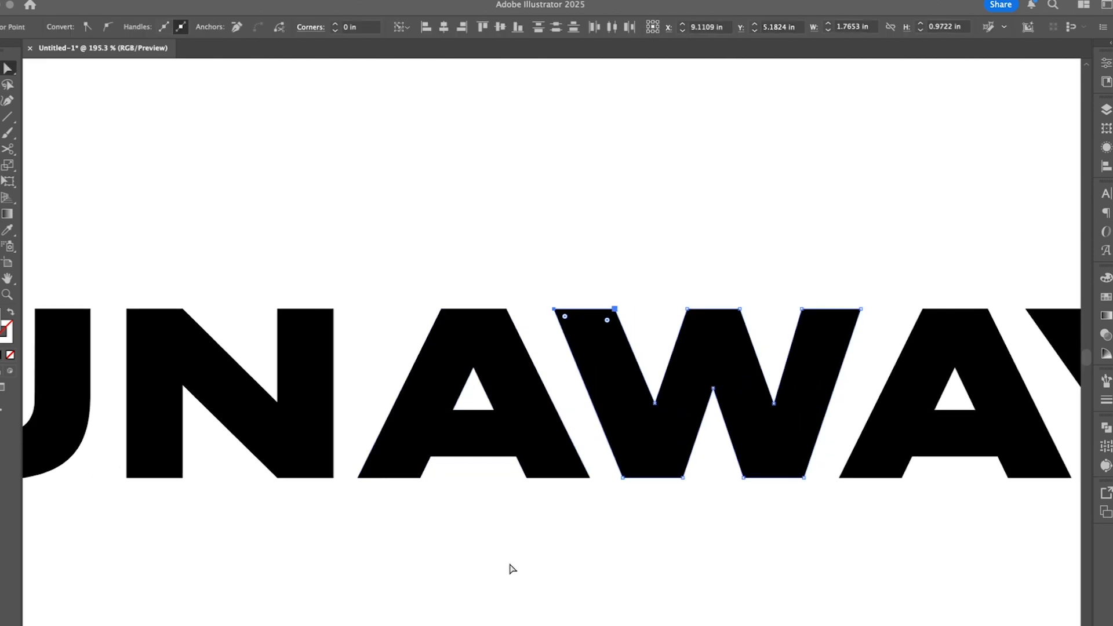
{"action": "left_click", "coordinate": [803, 310]}
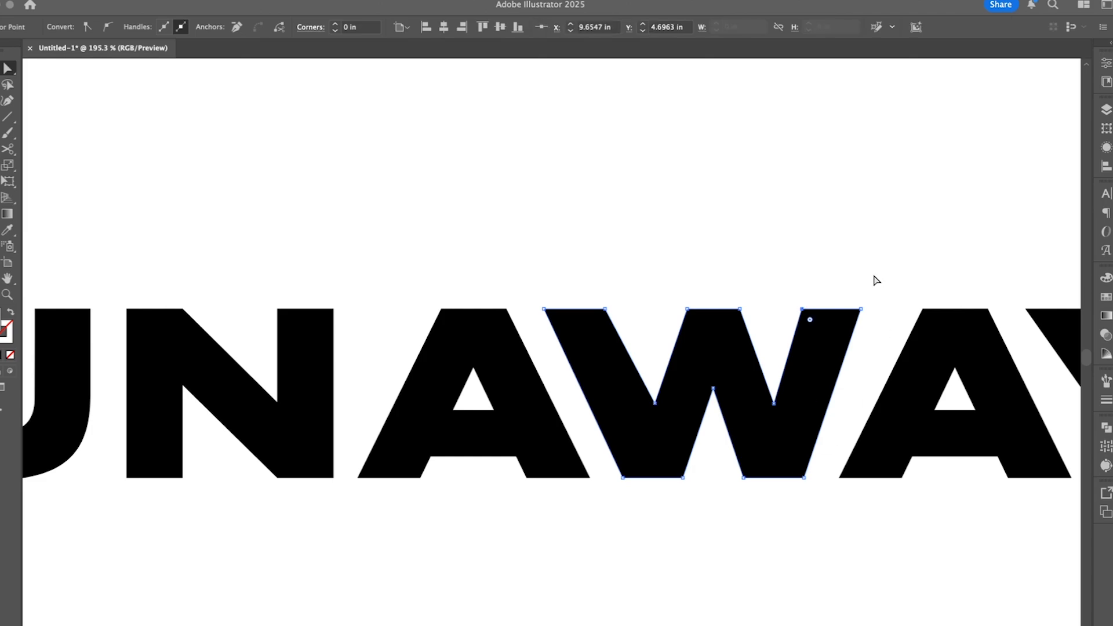
{"action": "left_click", "coordinate": [861, 310], "text": "shift"}
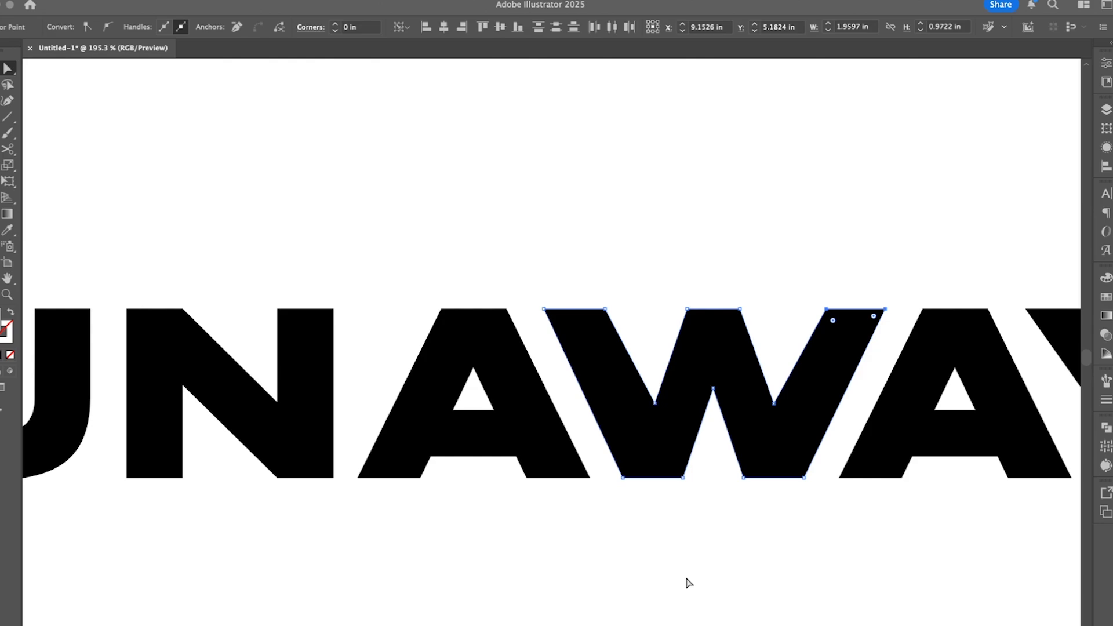
{"action": "left_click", "coordinate": [688, 582]}
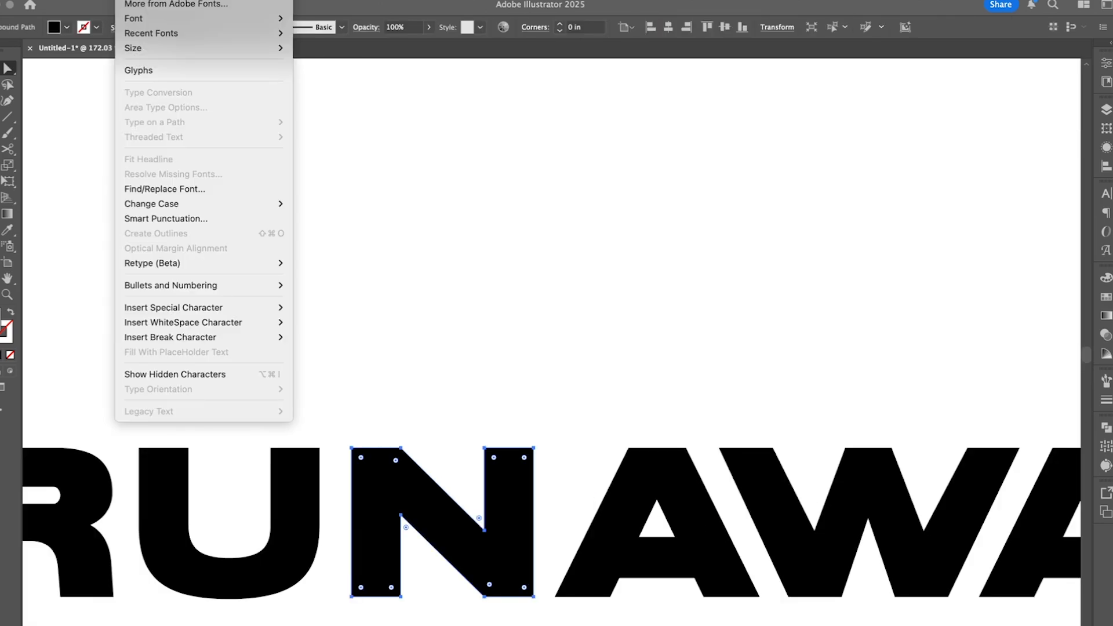
Step: Shear the N by 25° along the horizontal axis
{"action": "mouse_move", "coordinate": [220, 7]}
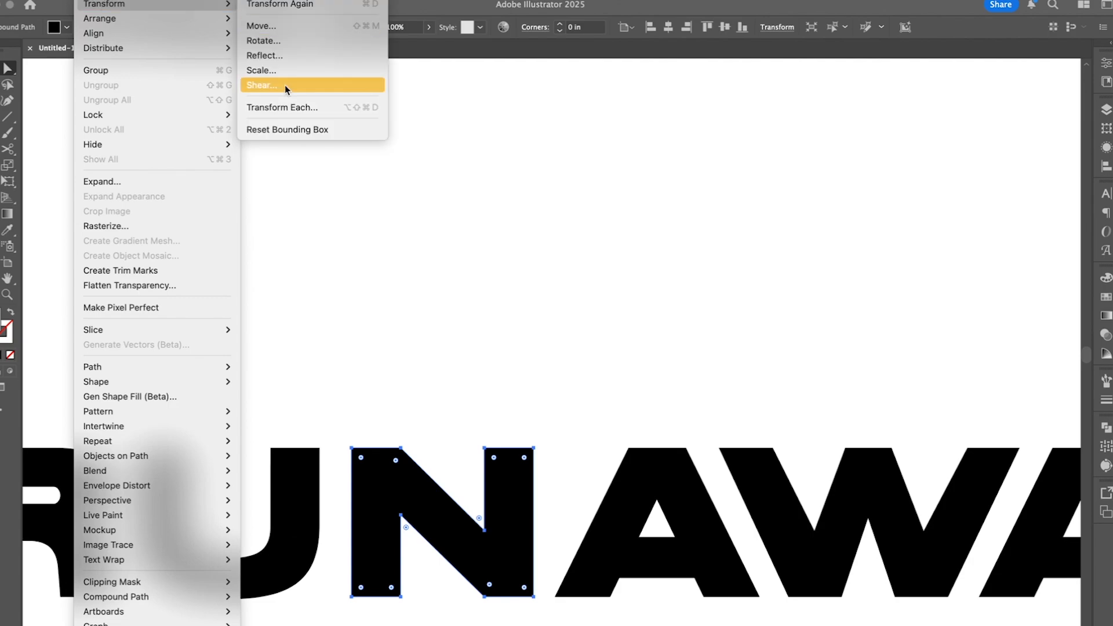
{"action": "left_click", "coordinate": [358, 87]}
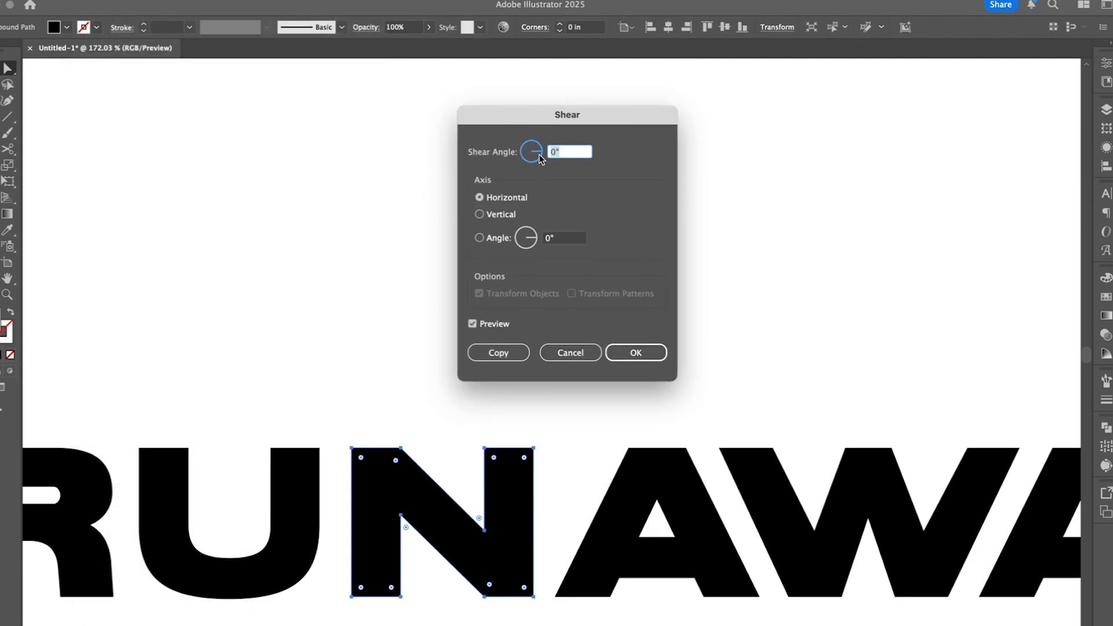
{"action": "left_click_drag", "start_coordinate": [541, 157], "coordinate": [548, 150]}
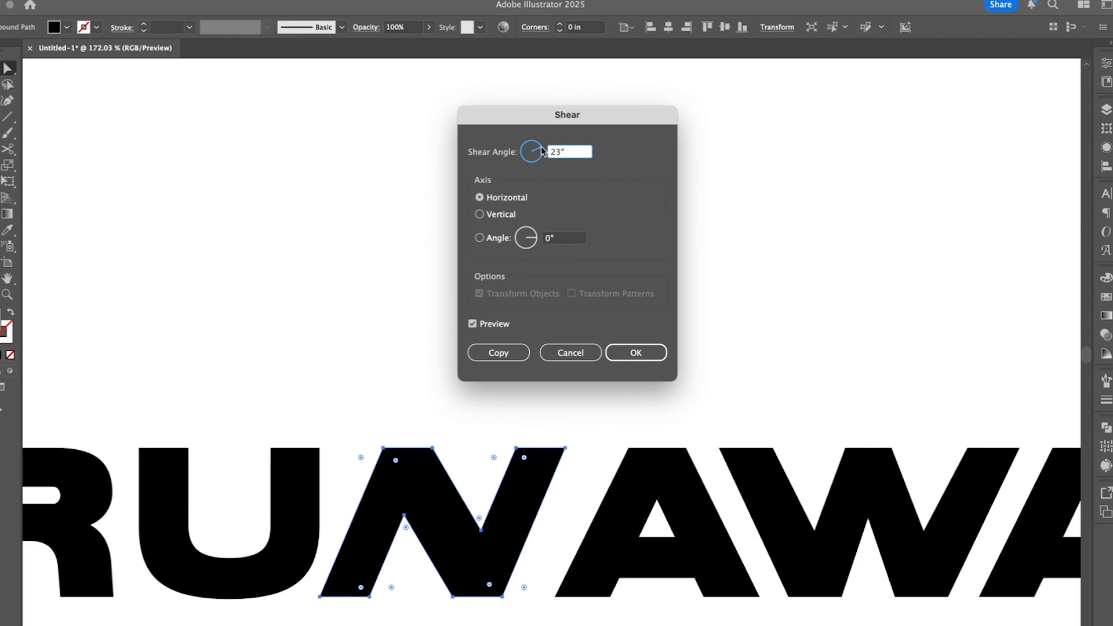
{"action": "left_click_drag", "start_coordinate": [541, 147], "coordinate": [540, 147]}
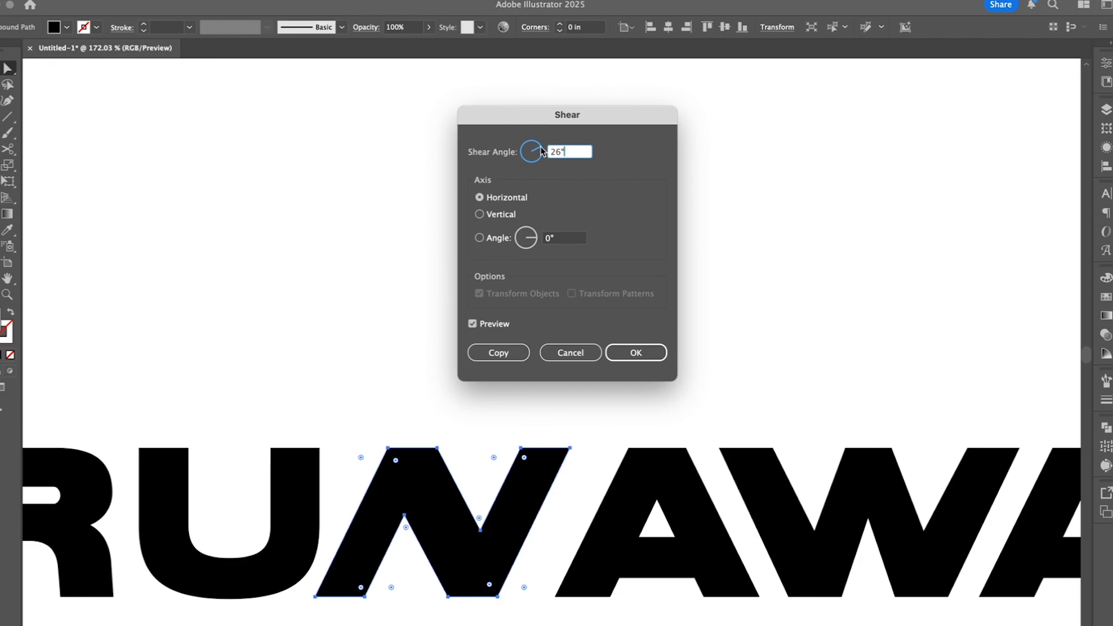
{"action": "left_click", "coordinate": [562, 238]}
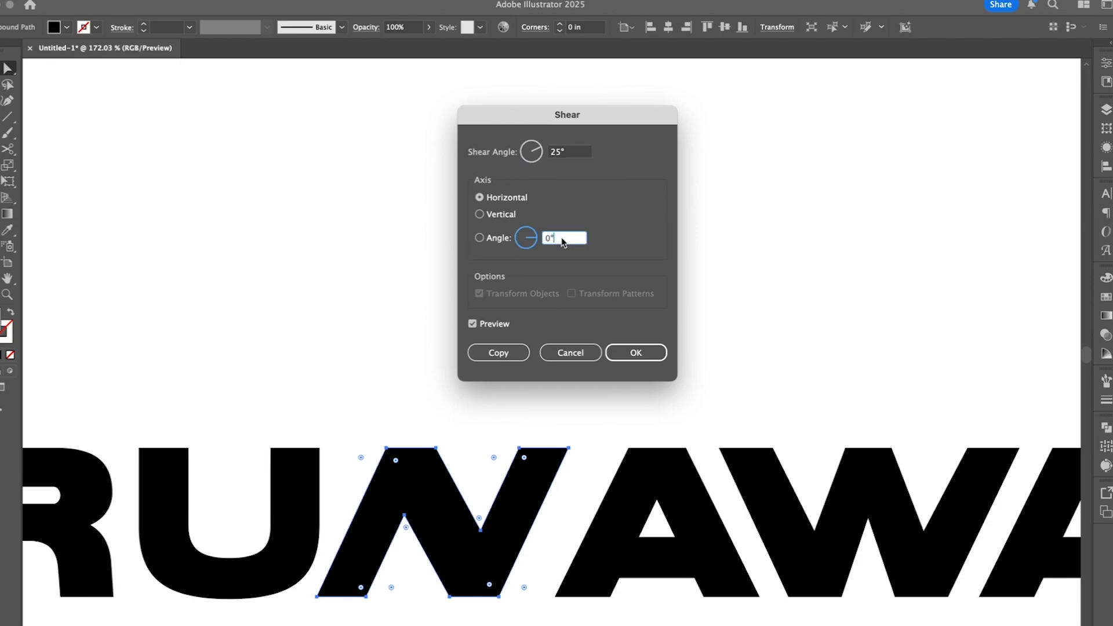
{"action": "left_click", "coordinate": [640, 355]}
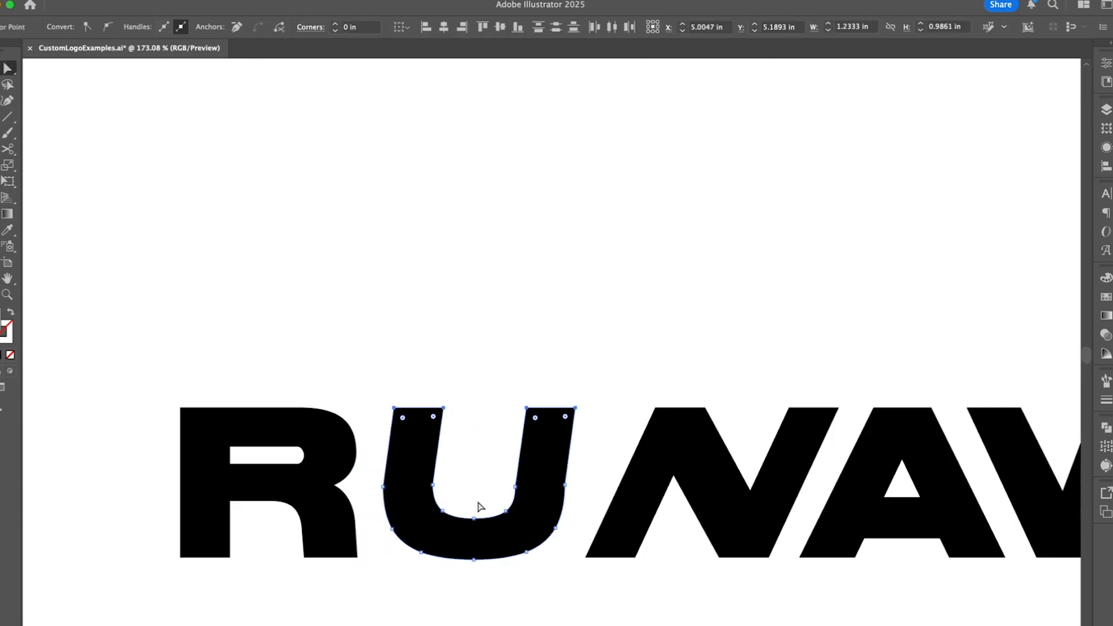
Step: Slant the U's stems by nudging its top anchor points to the right
{"action": "key", "text": "Right"}
{"action": "key", "text": "Right"}
{"action": "key", "text": "Right"}
{"action": "key", "text": "Right"}
{"action": "key", "text": "Right"}
{"action": "key", "text": "Right"}
{"action": "key", "text": "Right"}
{"action": "key", "text": "Right"}
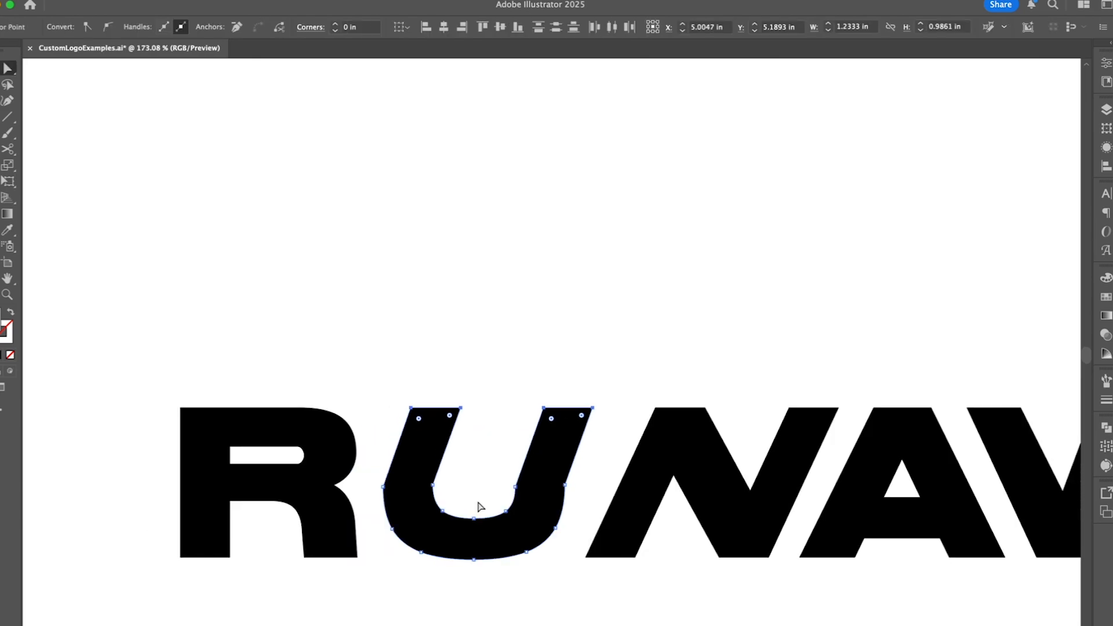
Step: Delete the surplus anchor points where the U's straight stems meet its curved base
{"action": "left_click", "coordinate": [539, 503]}
{"action": "key", "text": "minus"}
{"action": "left_click", "coordinate": [566, 485]}
{"action": "left_click", "coordinate": [515, 487]}
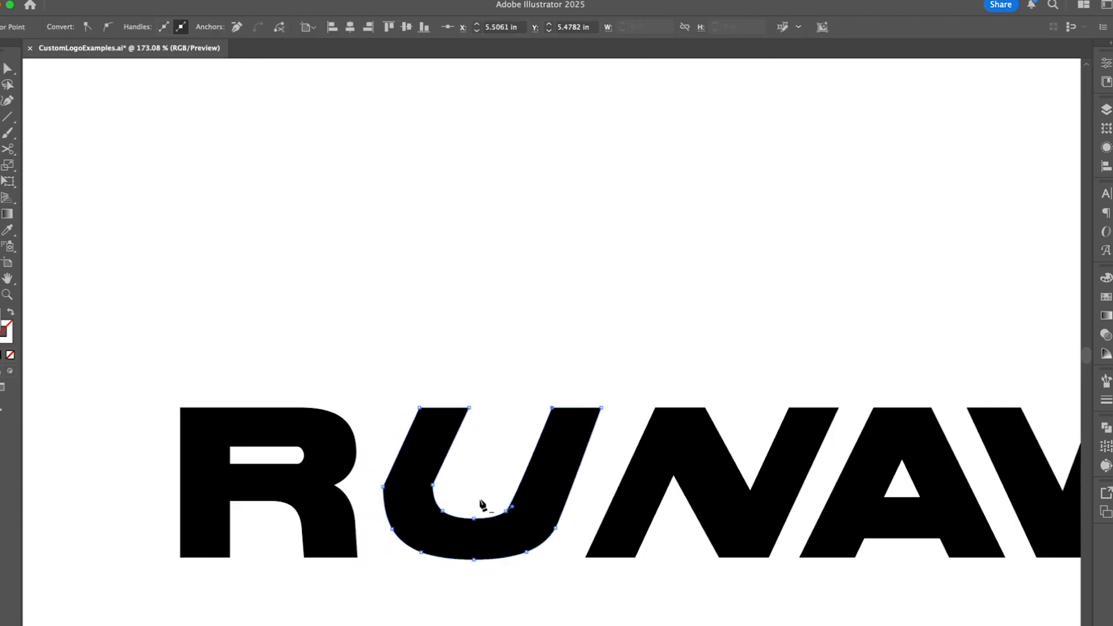
{"action": "left_click", "coordinate": [359, 488]}
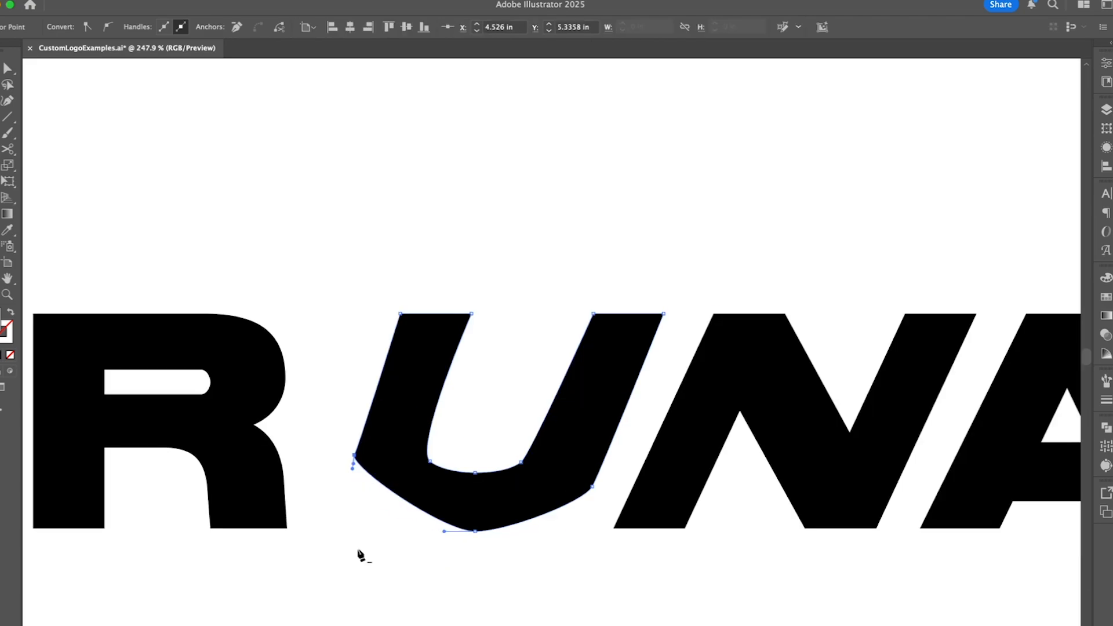
Step: Smooth the U's lower curve with longer direction handles and stretch the letter to about 1 in tall
{"action": "left_click_drag", "start_coordinate": [475, 532], "coordinate": [382, 532]}
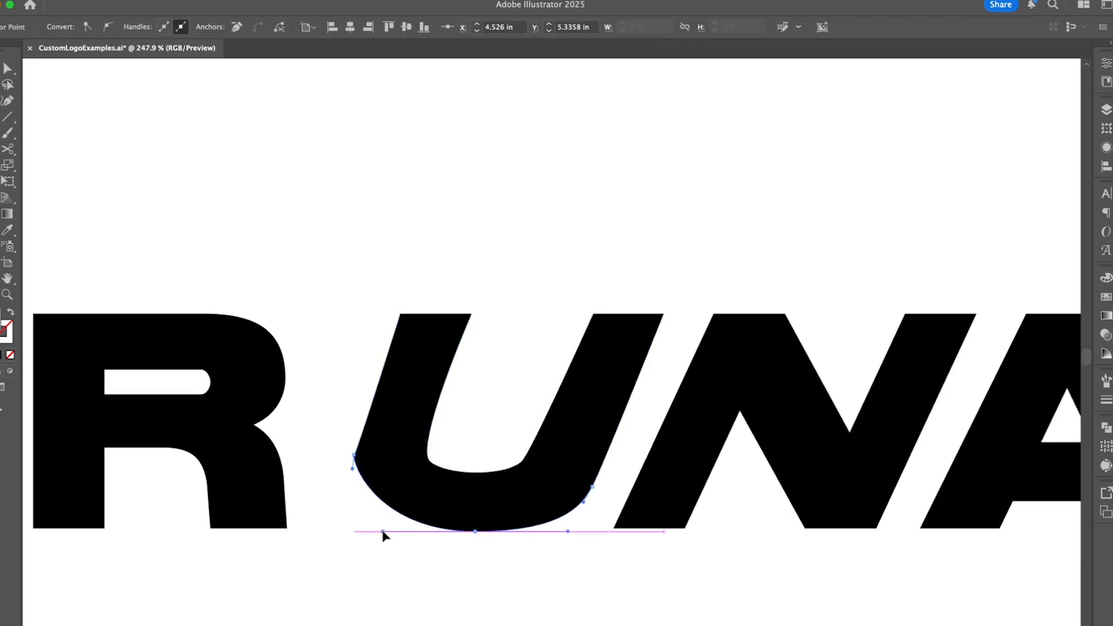
{"action": "left_click_drag", "start_coordinate": [340, 496], "coordinate": [339, 497]}
{"action": "left_click", "coordinate": [371, 480]}
{"action": "scroll", "coordinate": [355, 454], "scroll_direction": "up", "scroll_amount": 3}
{"action": "left_click_drag", "start_coordinate": [482, 423], "coordinate": [482, 426]}
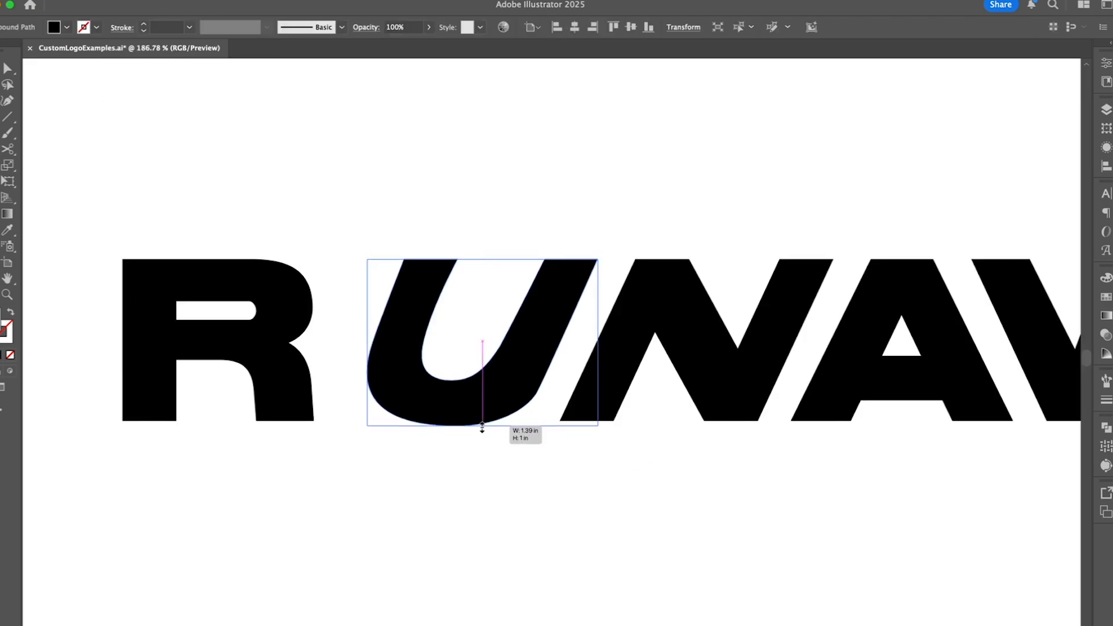
Step: Remove the original leg of the R by deleting its lower anchor points
{"action": "left_click", "coordinate": [328, 402]}
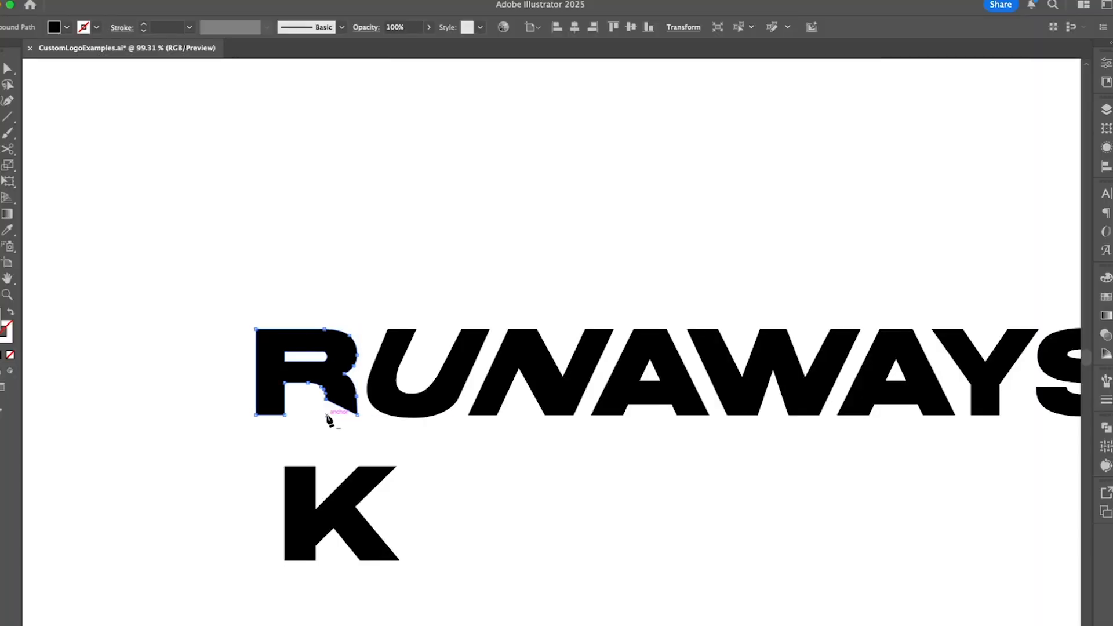
{"action": "left_click", "coordinate": [357, 415]}
{"action": "scroll", "coordinate": [345, 382], "scroll_direction": "up", "scroll_amount": 5}
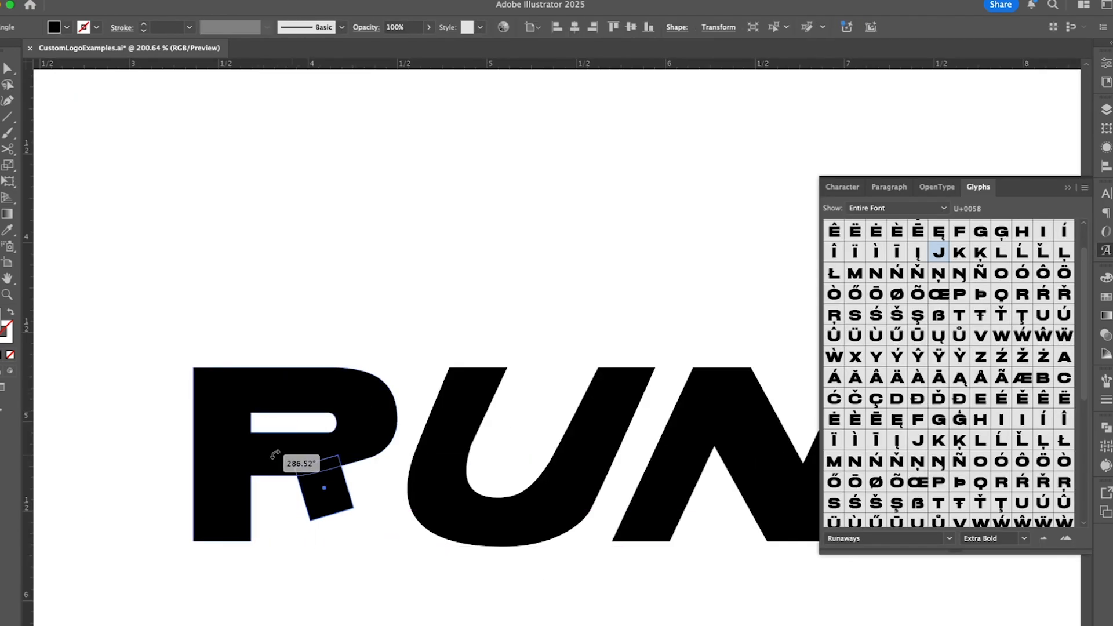
Step: Extend the rotated rectangle into a new R leg below the baseline and curve its lower end outward into a tail
{"action": "left_click_drag", "start_coordinate": [335, 516], "coordinate": [354, 556]}
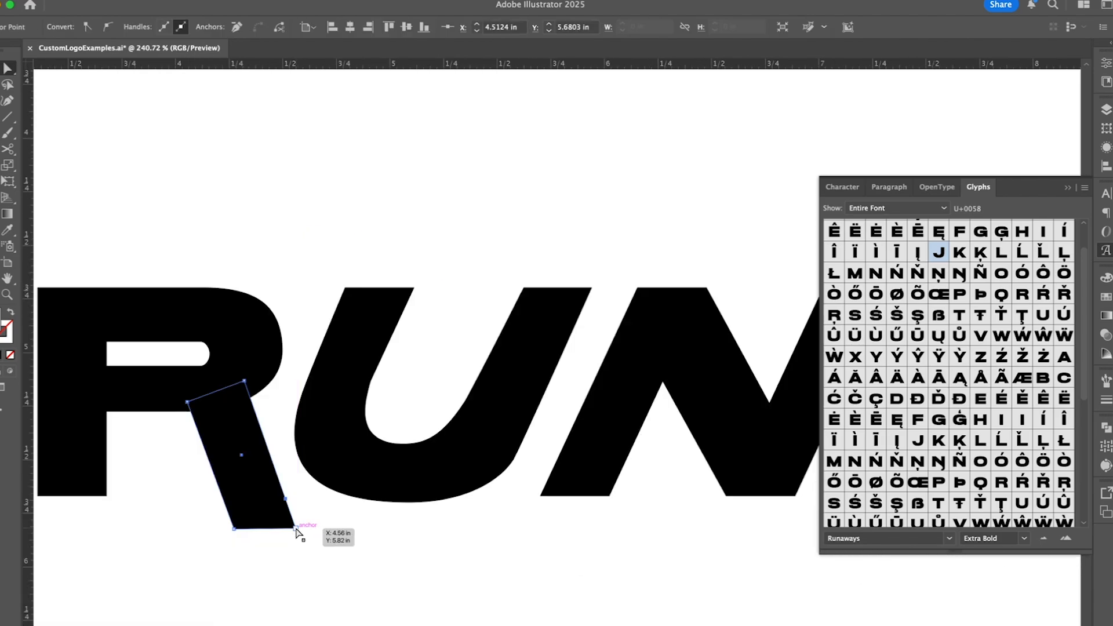
{"action": "left_click_drag", "start_coordinate": [297, 530], "coordinate": [387, 560]}
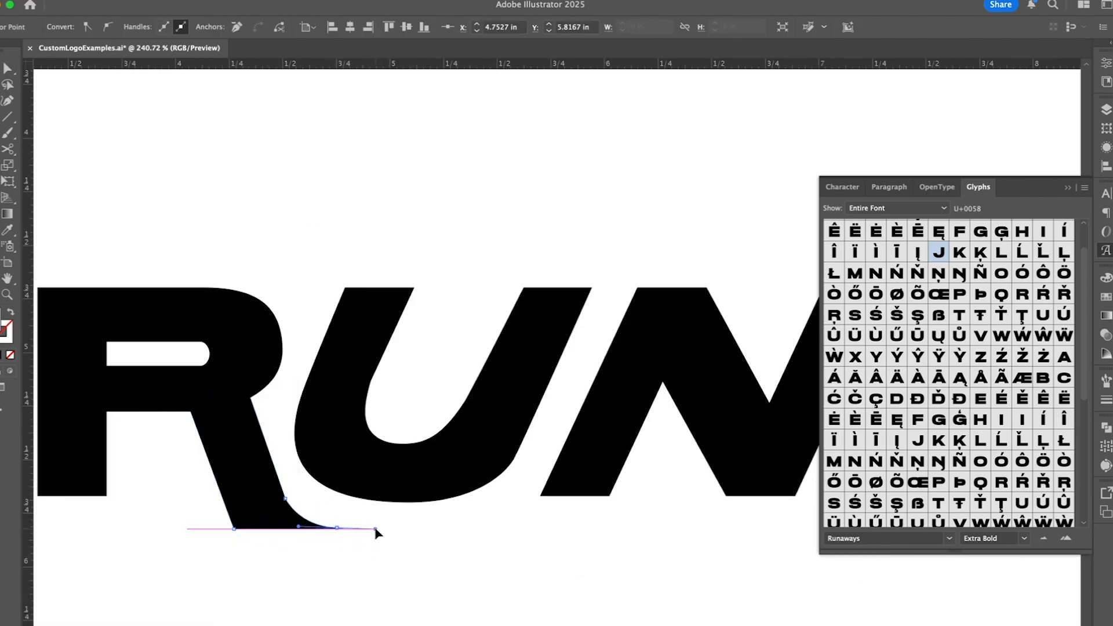
{"action": "mouse_move", "coordinate": [235, 529]}
{"action": "left_mouse_down"}
{"action": "mouse_move", "coordinate": [283, 568]}
{"action": "mouse_move", "coordinate": [226, 546]}
{"action": "left_mouse_up"}
Step: Refine the R's tail by making its upper tip a corner, adjusting the lower curve handle and repositioning the lower tip
{"action": "key", "text": "shift+c"}
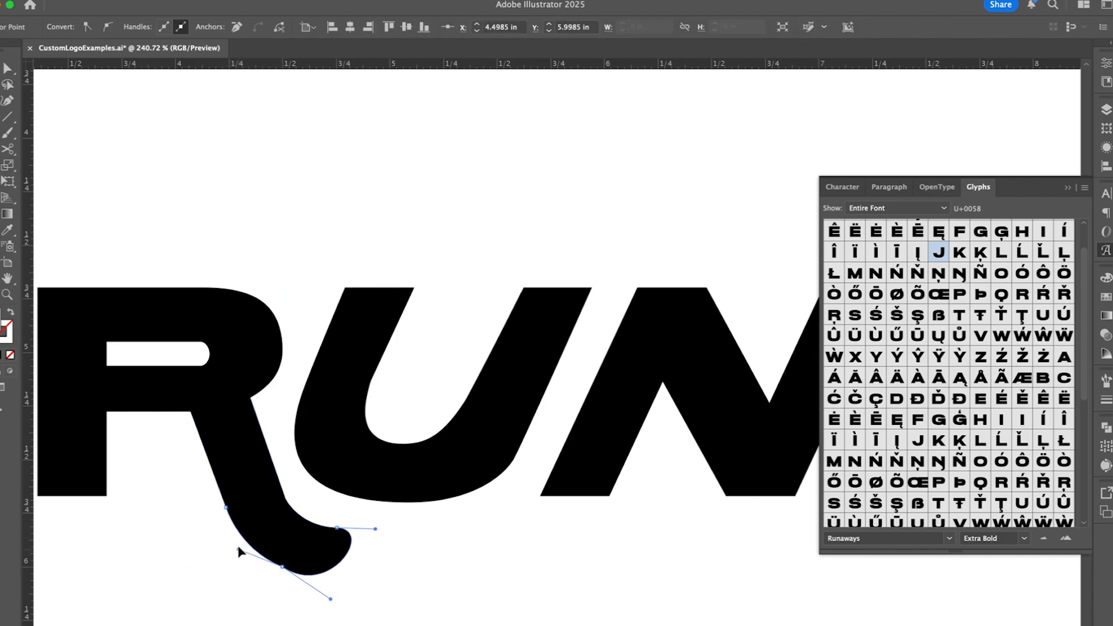
{"action": "left_click", "coordinate": [337, 528]}
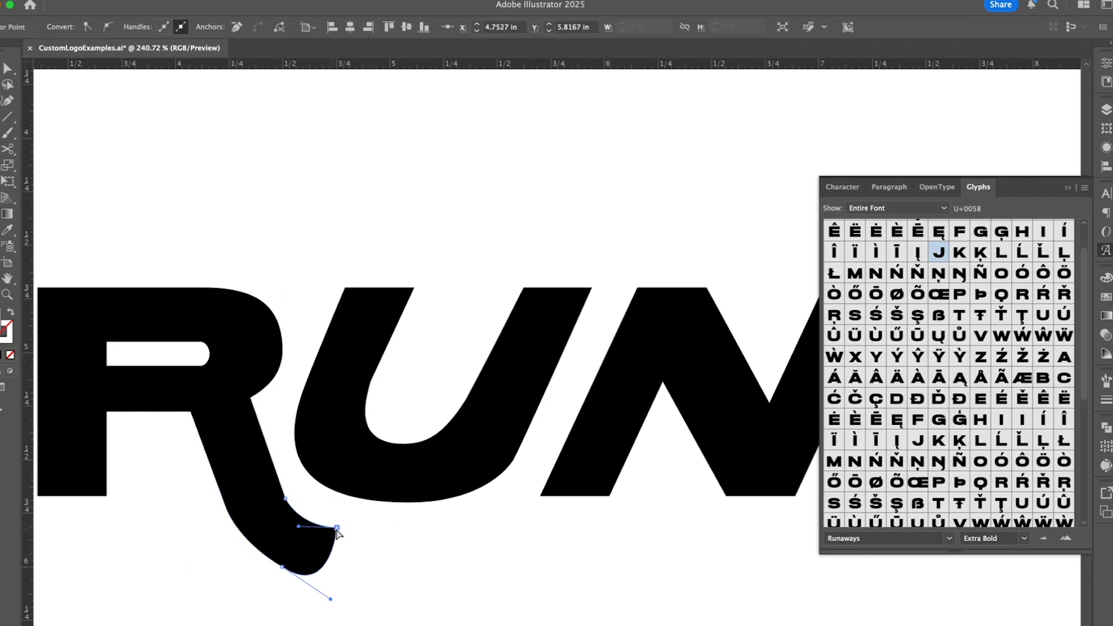
{"action": "left_click_drag", "start_coordinate": [331, 599], "coordinate": [317, 593]}
{"action": "key", "text": "a"}
{"action": "scroll", "coordinate": [230, 511], "scroll_direction": "down", "scroll_amount": 4}
{"action": "left_click_drag", "start_coordinate": [264, 547], "coordinate": [285, 558]}
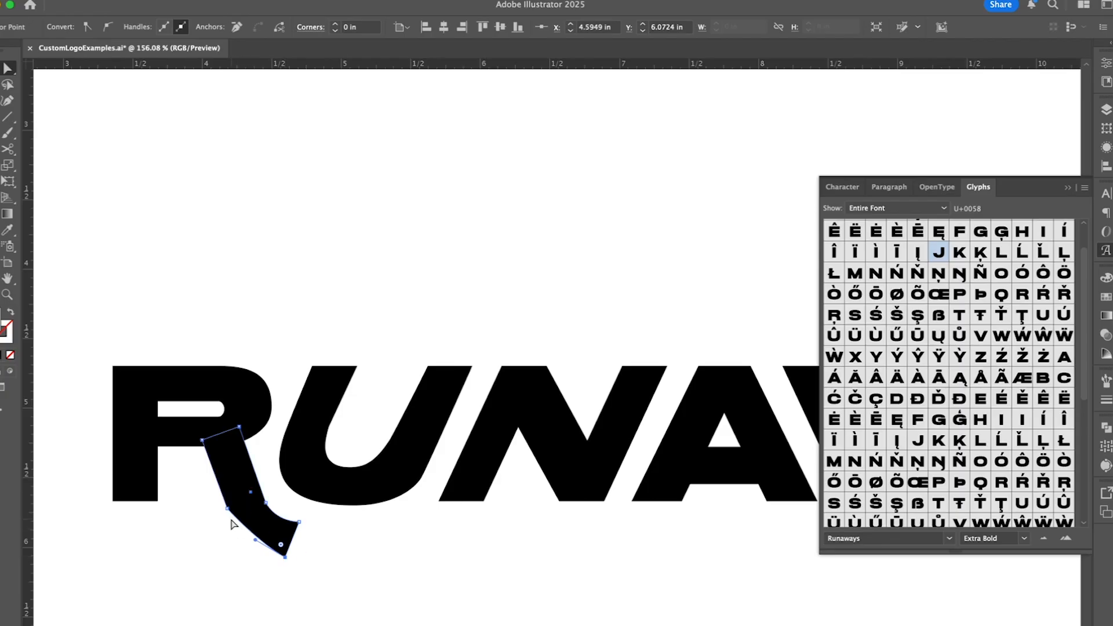
Step: Move the upper inner corner of the R's leg left along the underside of the bowl to broaden the joint
{"action": "key", "text": "minus"}
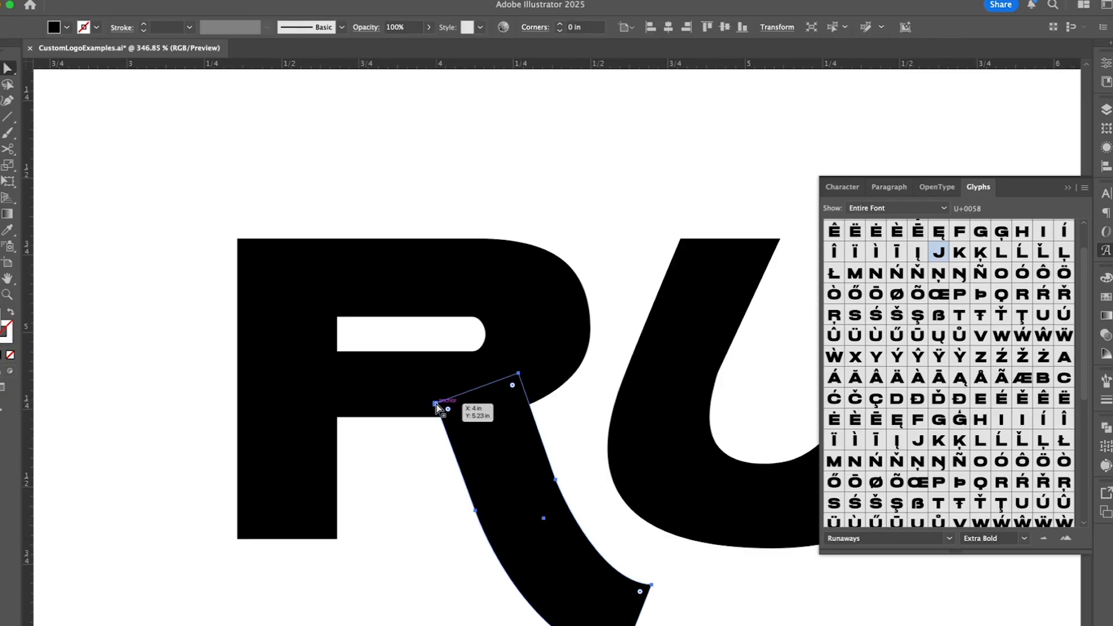
{"action": "left_click_drag", "start_coordinate": [435, 403], "coordinate": [357, 417]}
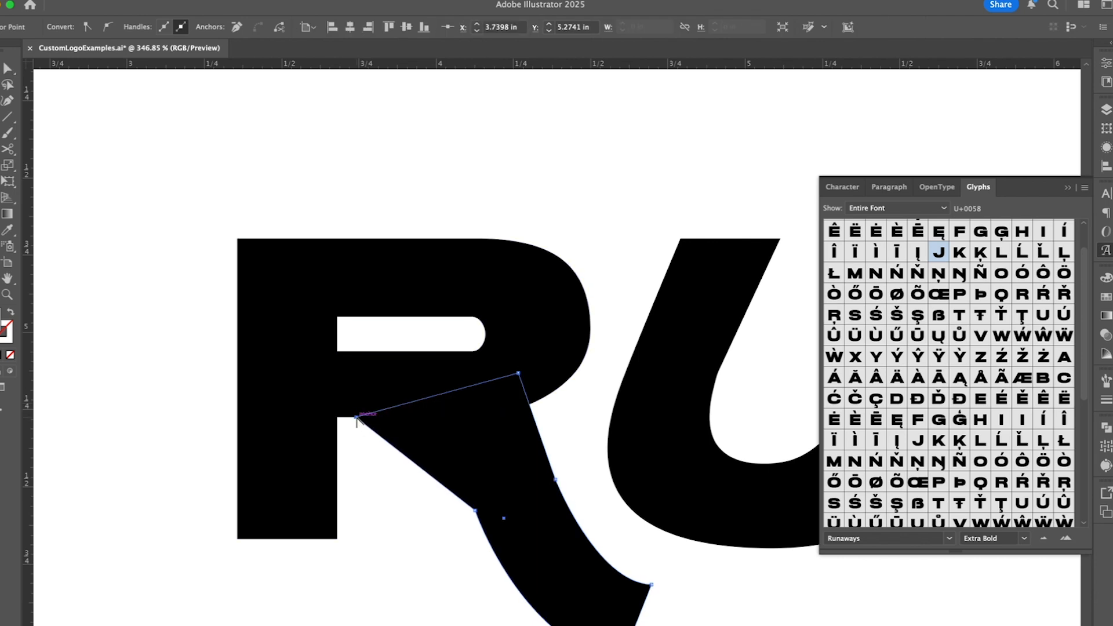
{"action": "left_click", "coordinate": [521, 464]}
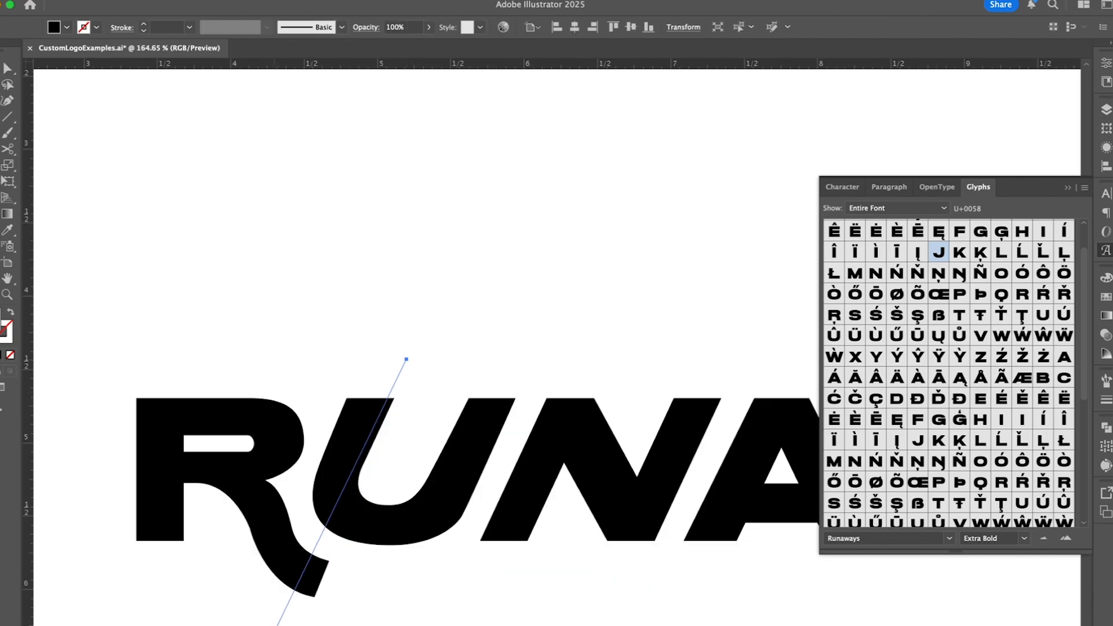
Step: Draw a straight black-stroked guide line along the U's slant and across the end of the R's tail
{"action": "left_click", "coordinate": [275, 625]}
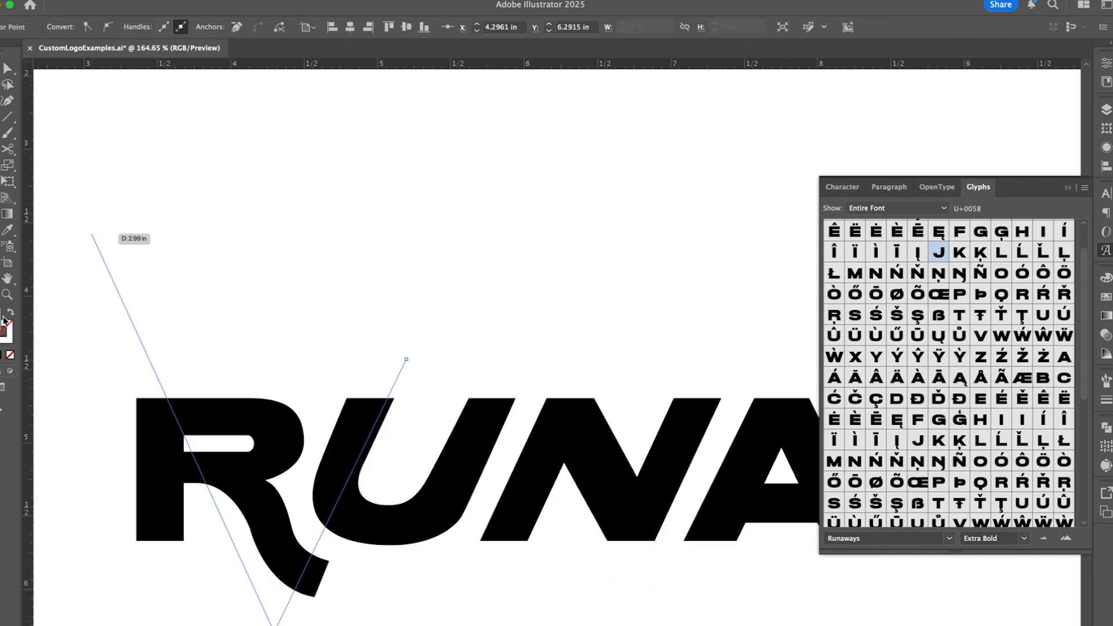
{"action": "key", "text": "Escape"}
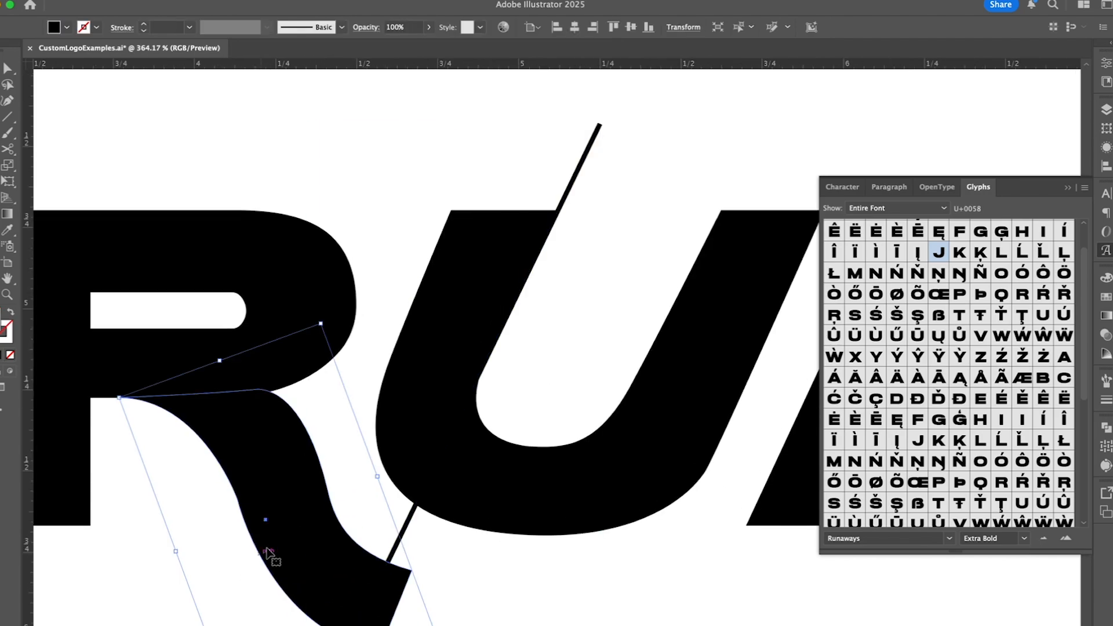
Step: Try moving the lower corner of the R's tail onto the slanted guide line, and undo the move
{"action": "scroll", "coordinate": [270, 554], "scroll_direction": "down", "scroll_amount": 5}
{"action": "scroll", "coordinate": [270, 554], "scroll_direction": "left", "scroll_amount": 3}
{"action": "key", "text": "a"}
{"action": "left_click", "coordinate": [507, 413]}
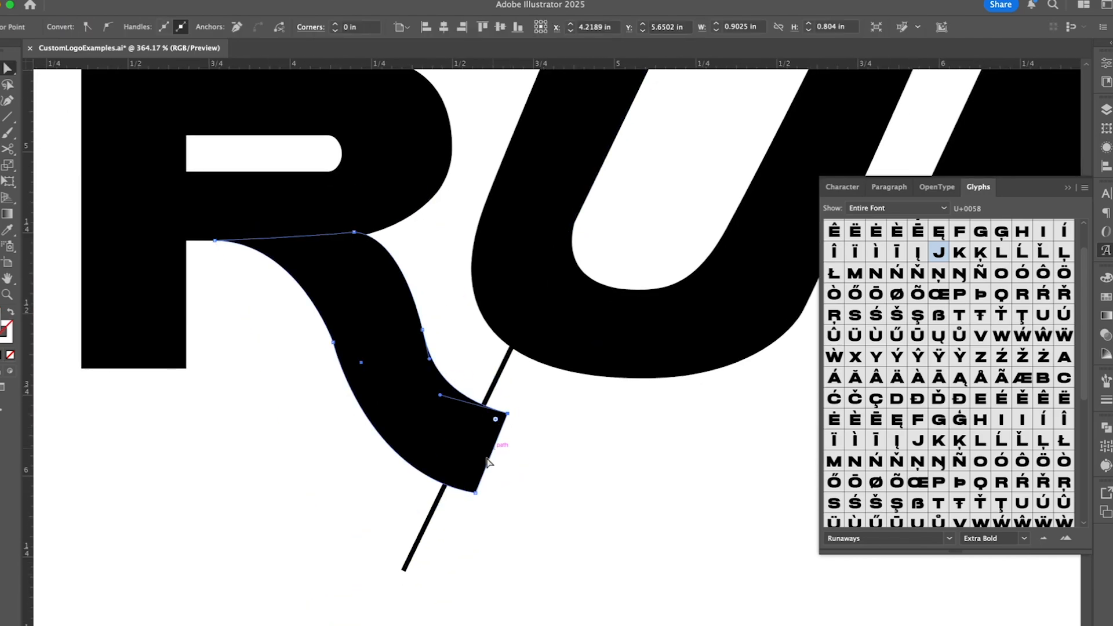
{"action": "left_click_drag", "start_coordinate": [476, 493], "coordinate": [453, 479]}
{"action": "key", "text": "super+z"}
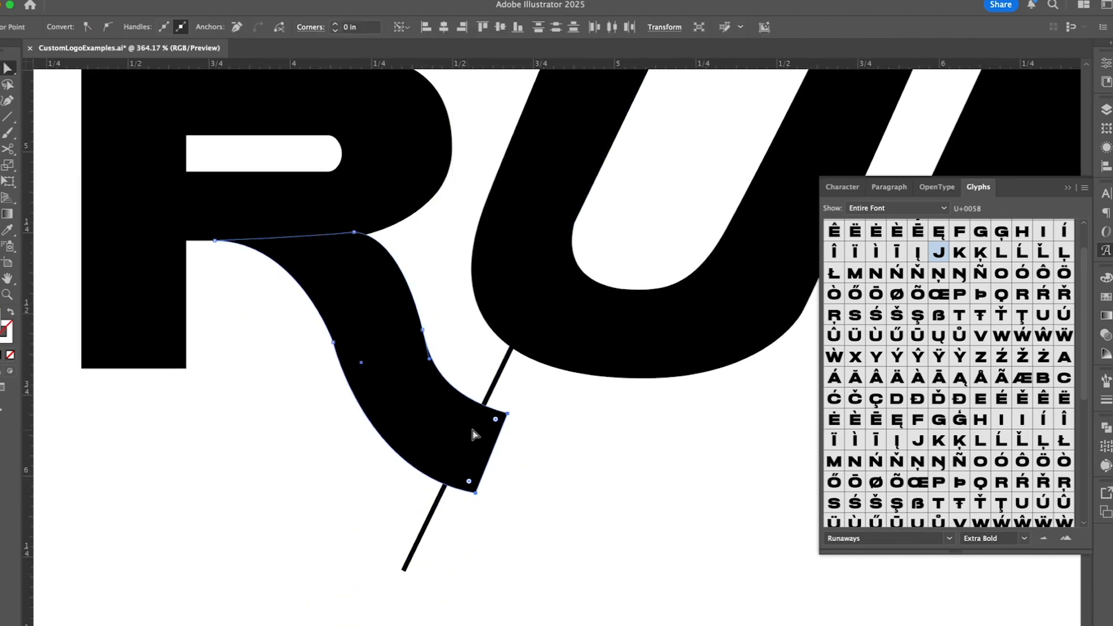
Step: Trim the end of the R's tail along the slanted guide line, removing the corner points beyond it and the guide
{"action": "left_click", "coordinate": [484, 405]}
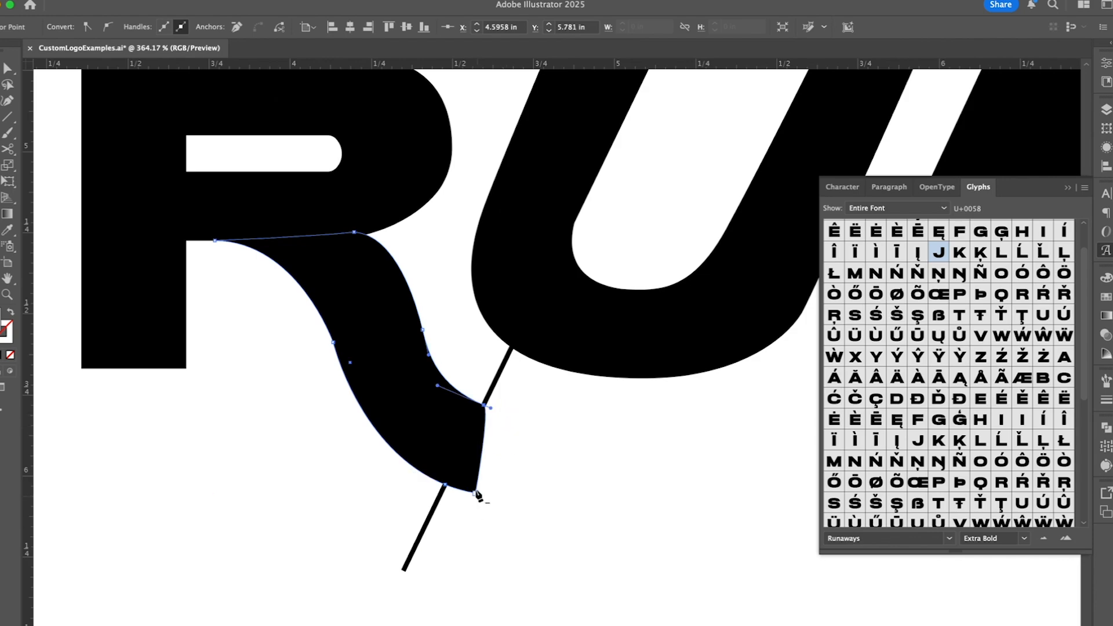
{"action": "left_click", "coordinate": [484, 405]}
{"action": "left_click", "coordinate": [437, 530]}
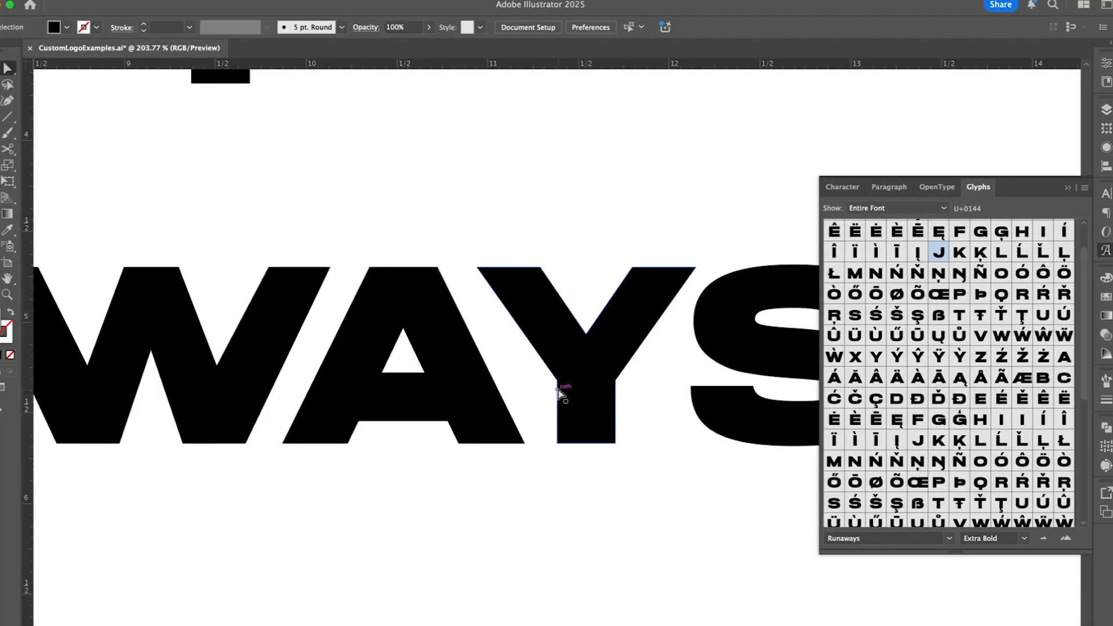
Step: Reduce the Y to its left diagonal stroke, matching the slant of the neighbouring A and deleting the right arm and stem points
{"action": "left_click", "coordinate": [557, 381]}
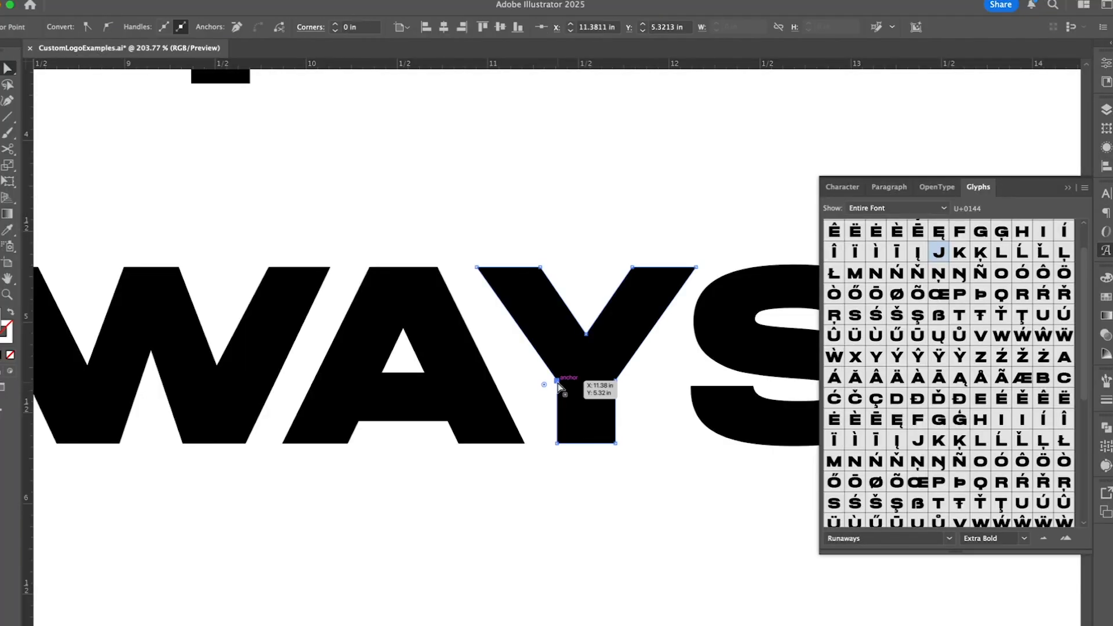
{"action": "left_click", "coordinate": [560, 531]}
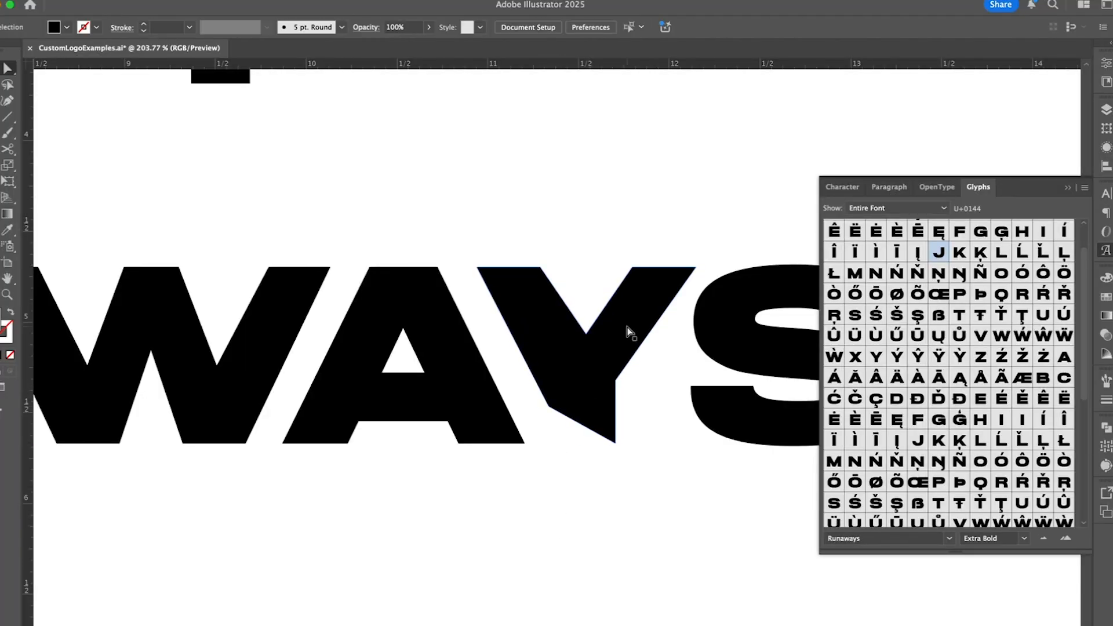
{"action": "left_click_drag", "start_coordinate": [632, 268], "coordinate": [694, 272]}
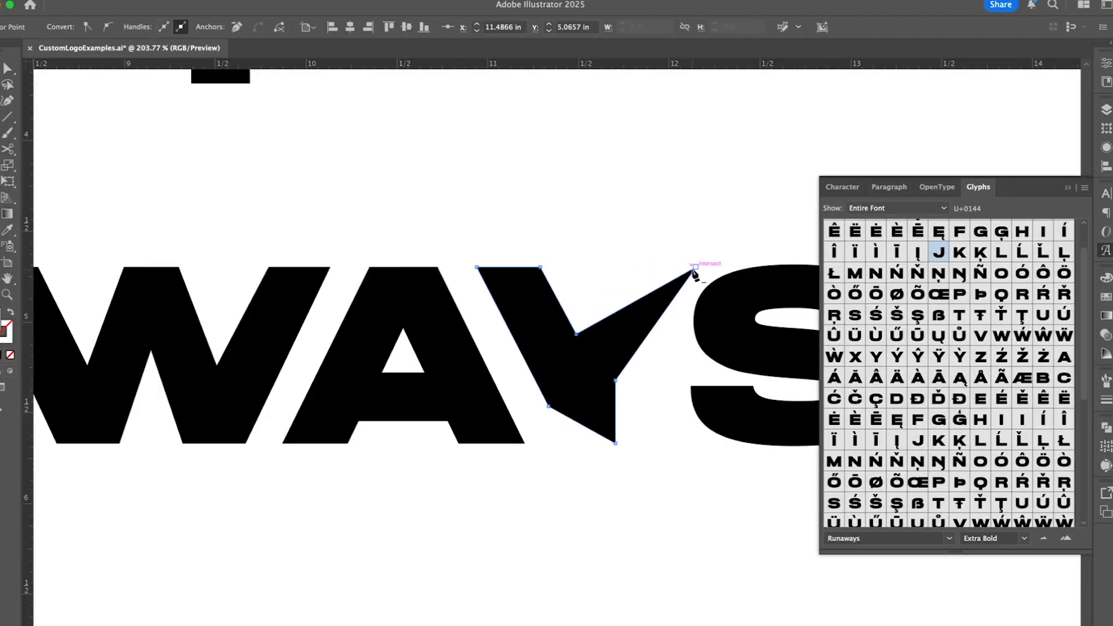
{"action": "left_click", "coordinate": [529, 524]}
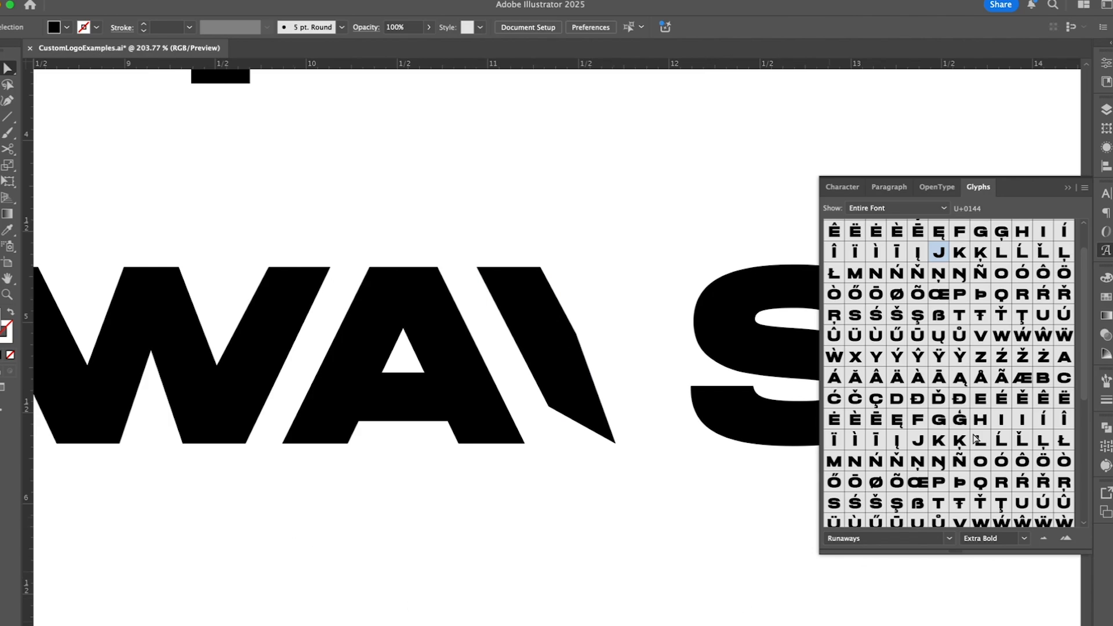
Step: Add a letter I as outlines and scale it to the wordmark's cap height beside the Y's diagonal as its upright stem
{"action": "key", "text": "t"}
{"action": "scroll", "coordinate": [365, 169], "scroll_direction": "up", "scroll_amount": 5}
{"action": "left_click_drag", "start_coordinate": [466, 175], "coordinate": [633, 418]}
{"action": "type", "text": "L"}
{"action": "key", "text": "super+shift+o"}
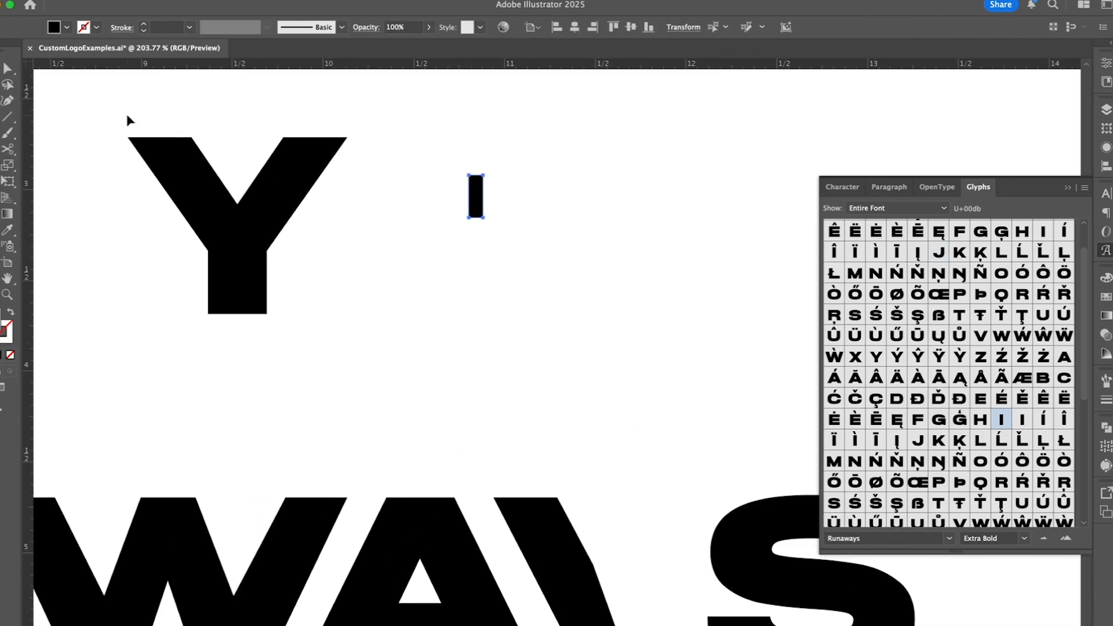
{"action": "left_click_drag", "start_coordinate": [474, 212], "coordinate": [405, 534]}
{"action": "scroll", "coordinate": [399, 428], "scroll_direction": "down", "scroll_amount": 5}
{"action": "left_click_drag", "start_coordinate": [404, 400], "coordinate": [510, 532]}
{"action": "left_click_drag", "start_coordinate": [446, 446], "coordinate": [610, 405]}
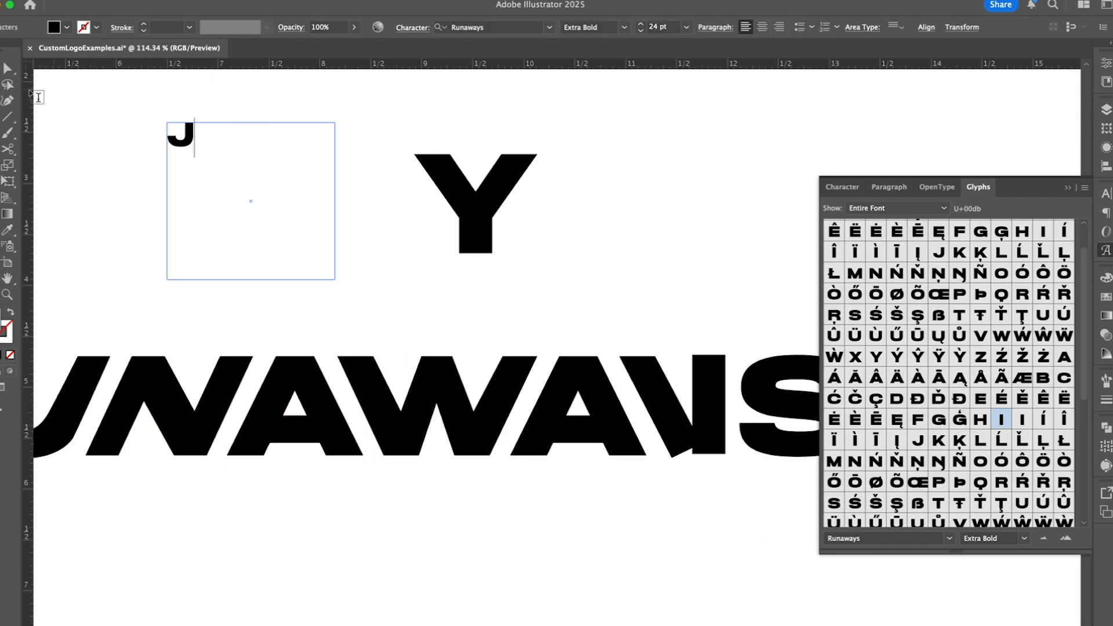
Step: Convert a letter J to outlines, scale it to the wordmark's size and place it below the baseline as the Y's hooked descender
{"action": "key", "text": "super+shift+o"}
{"action": "left_click_drag", "start_coordinate": [194, 148], "coordinate": [729, 448]}
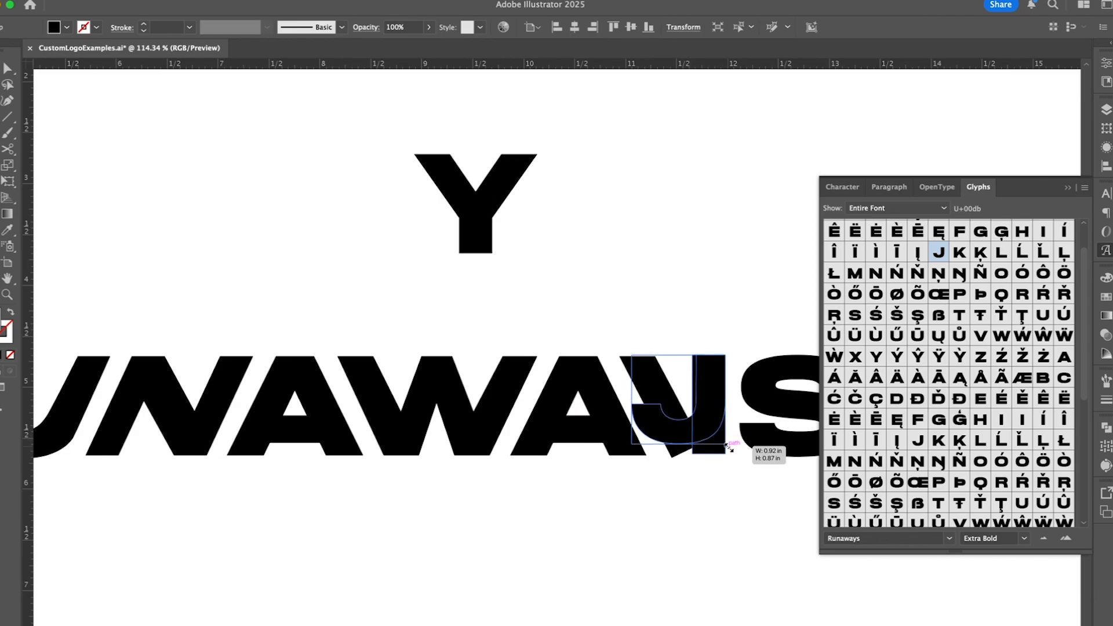
{"action": "scroll", "coordinate": [729, 448], "scroll_direction": "up", "scroll_amount": 4}
{"action": "left_click_drag", "start_coordinate": [524, 414], "coordinate": [527, 597]}
{"action": "scroll", "coordinate": [679, 322], "scroll_direction": "down", "scroll_amount": 5}
{"action": "left_click_drag", "start_coordinate": [678, 322], "coordinate": [547, 122]}
{"action": "left_click", "coordinate": [490, 499]}
{"action": "scroll", "coordinate": [490, 499], "scroll_direction": "right", "scroll_amount": 3}
{"action": "left_click_drag", "start_coordinate": [572, 474], "coordinate": [569, 442]}
{"action": "scroll", "coordinate": [530, 403], "scroll_direction": "up", "scroll_amount": 5}
Step: Extend the outer tip of the Y's hook to the left and smooth the hook's curves by removing extra anchor points
{"action": "key", "text": "a"}
{"action": "left_click", "coordinate": [464, 435]}
{"action": "left_click_drag", "start_coordinate": [490, 405], "coordinate": [483, 406]}
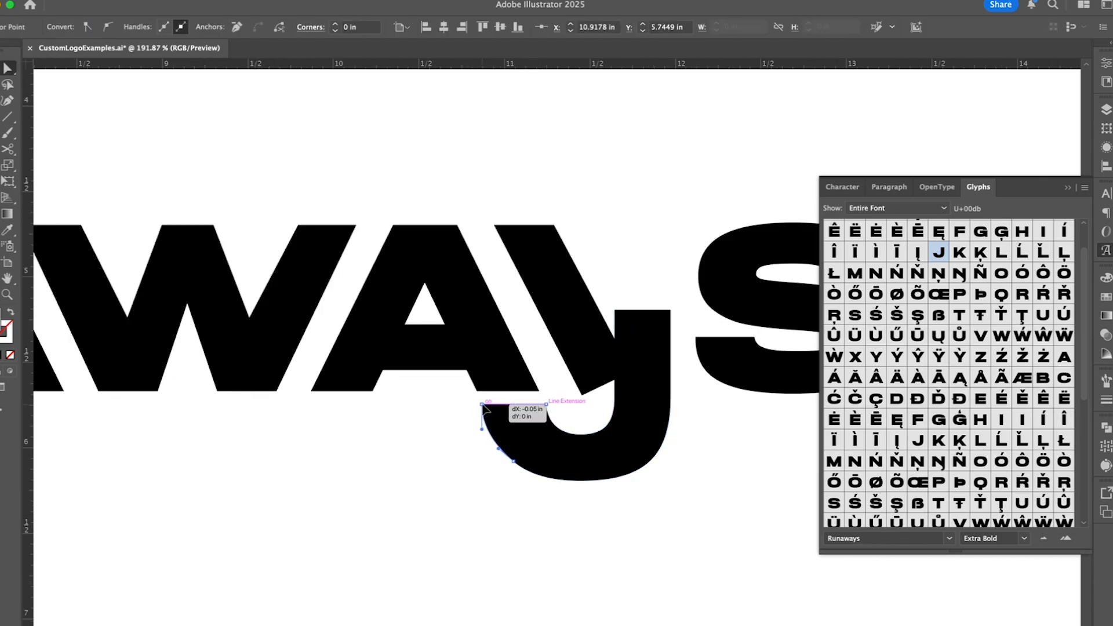
{"action": "scroll", "coordinate": [510, 470], "scroll_direction": "up", "scroll_amount": 5}
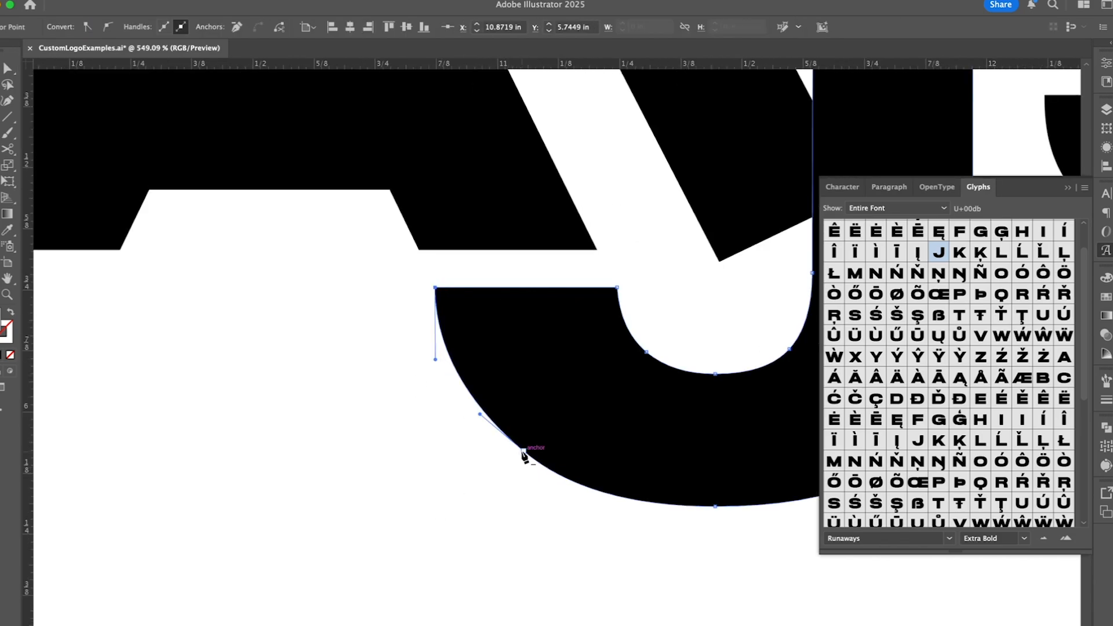
{"action": "left_click_drag", "start_coordinate": [463, 447], "coordinate": [472, 444]}
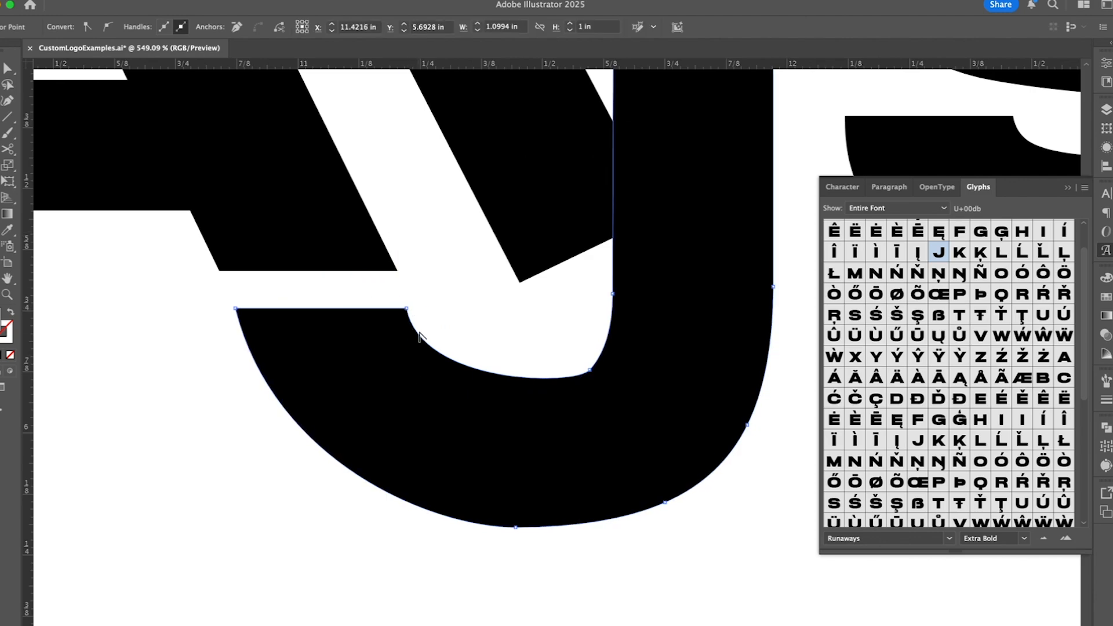
{"action": "left_click_drag", "start_coordinate": [438, 478], "coordinate": [405, 479]}
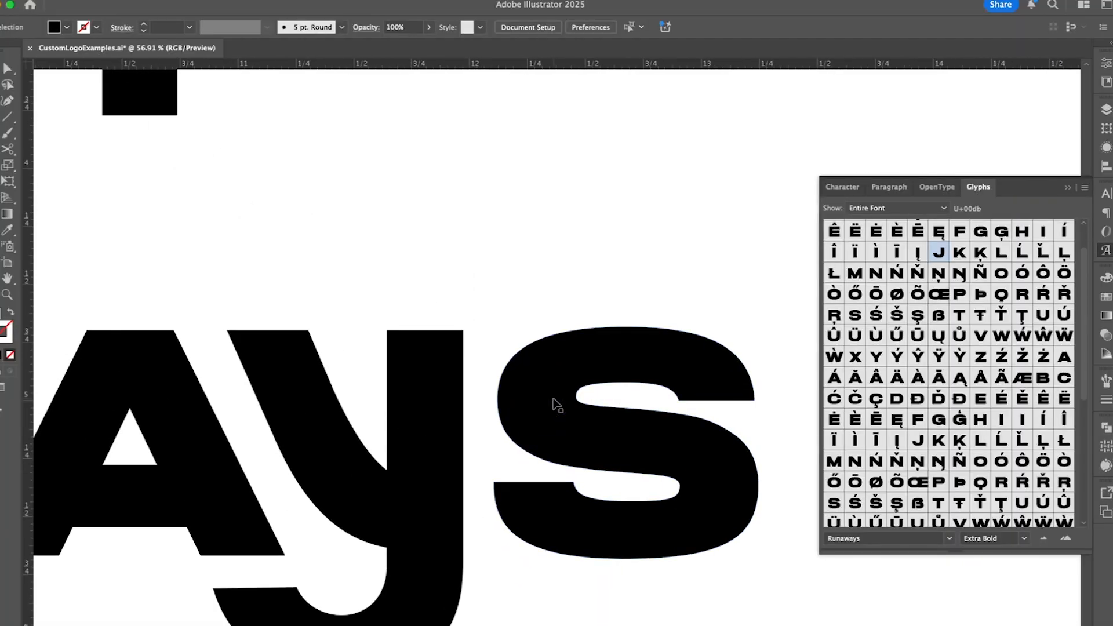
Step: Angle the S's terminals by lowering the upper-right tip and raising the lower-left tip, and curve their inner edges
{"action": "left_click", "coordinate": [749, 400]}
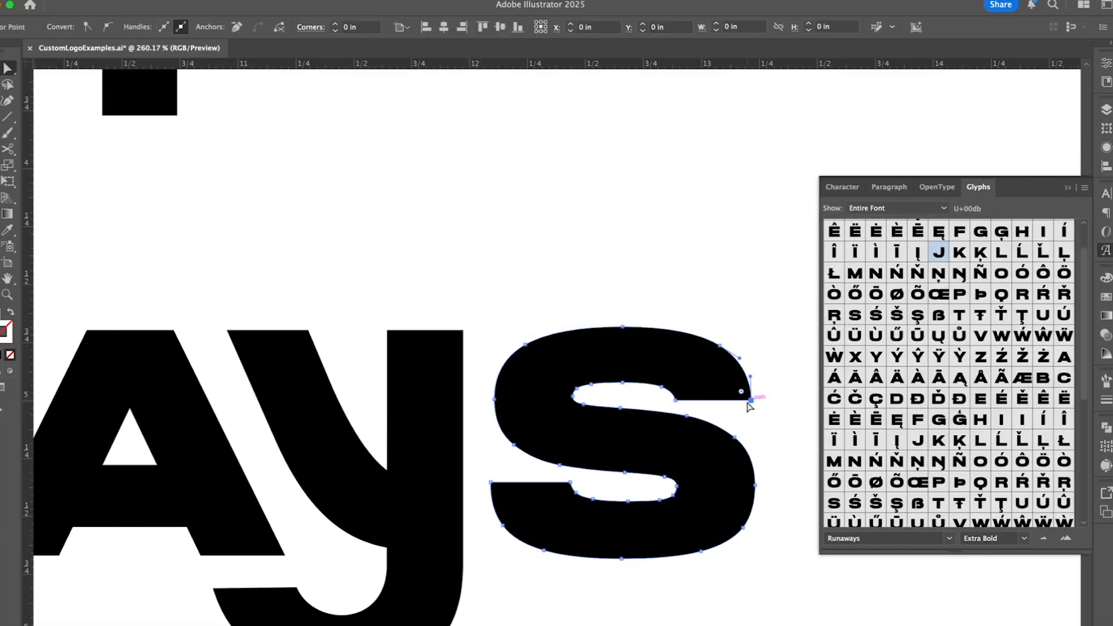
{"action": "left_click_drag", "start_coordinate": [752, 421], "coordinate": [755, 401]}
{"action": "left_click_drag", "start_coordinate": [788, 442], "coordinate": [761, 411]}
{"action": "left_click_drag", "start_coordinate": [729, 377], "coordinate": [723, 400]}
{"action": "left_click_drag", "start_coordinate": [491, 482], "coordinate": [491, 463]}
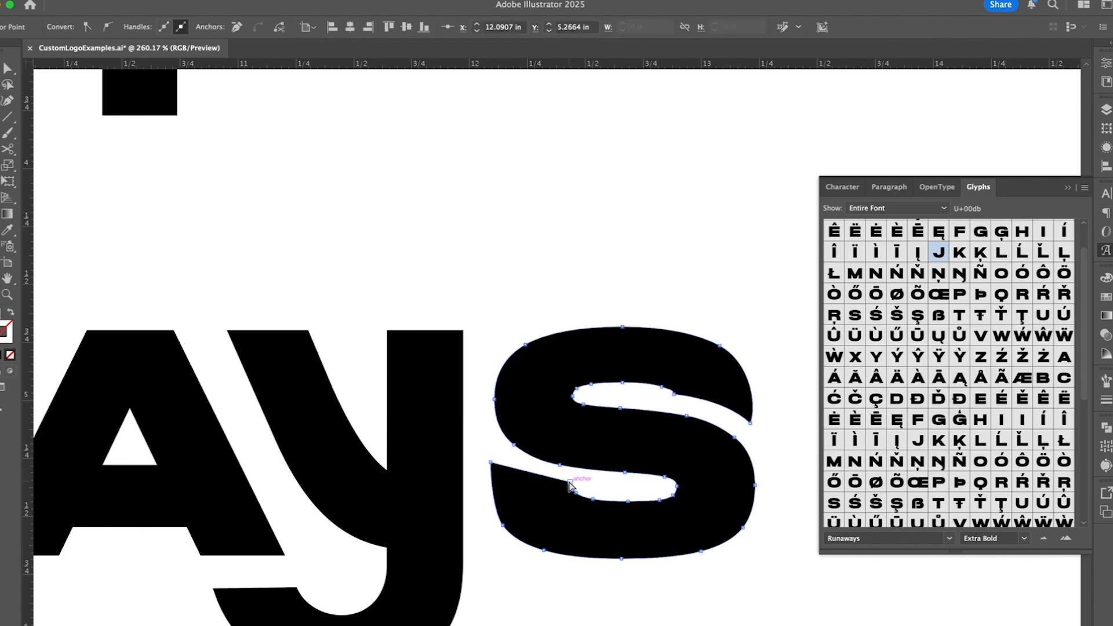
{"action": "left_click", "coordinate": [491, 462]}
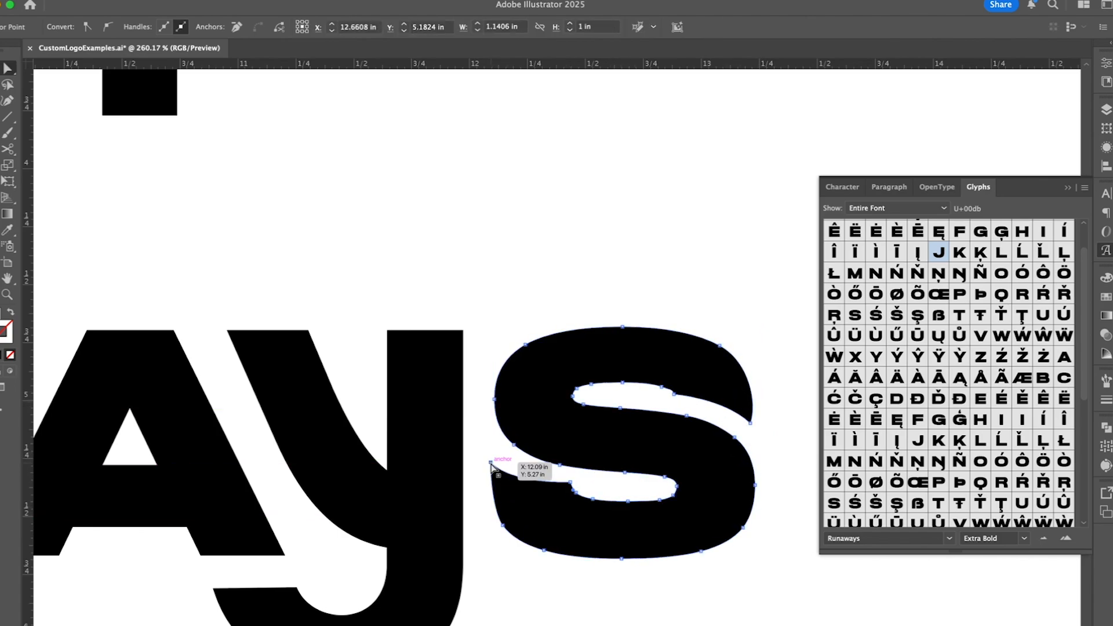
Step: Give the S's upper-right terminal a straight vertical cut and remove extra anchor points from its top curve
{"action": "left_click", "coordinate": [689, 418]}
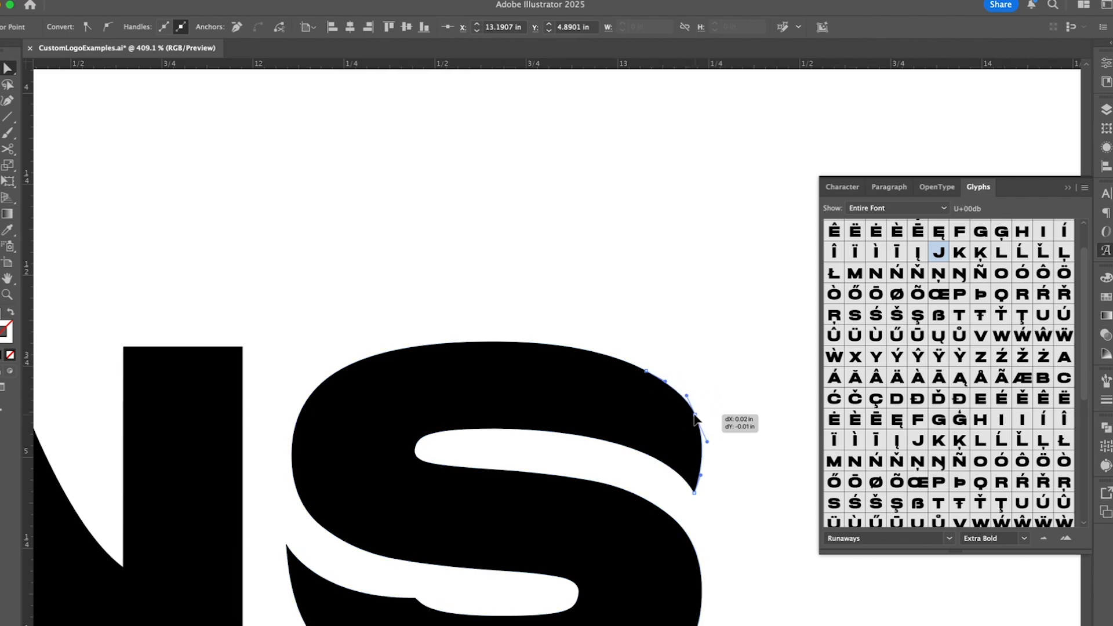
{"action": "left_click_drag", "start_coordinate": [695, 418], "coordinate": [694, 418]}
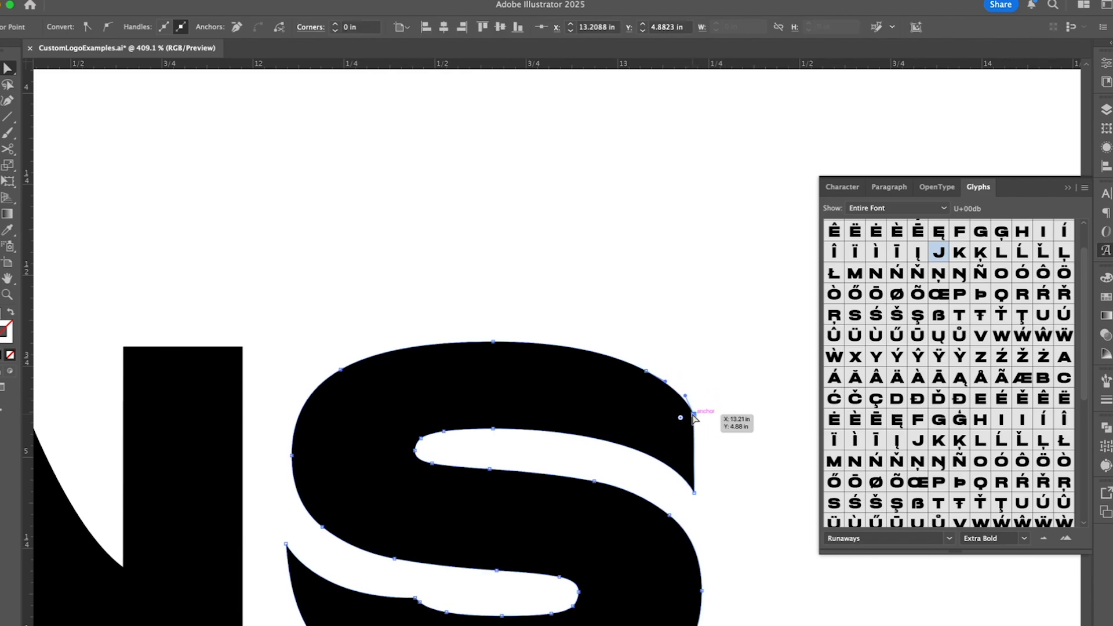
{"action": "key", "text": "minus"}
{"action": "left_click", "coordinate": [645, 371]}
{"action": "left_click", "coordinate": [492, 341]}
{"action": "left_click", "coordinate": [527, 450]}
Step: Remove extra anchor points from the S's lower-left terminal, cut its end vertically and reshape its inner curve to flow smoothly
{"action": "scroll", "coordinate": [527, 449], "scroll_direction": "down", "scroll_amount": 5}
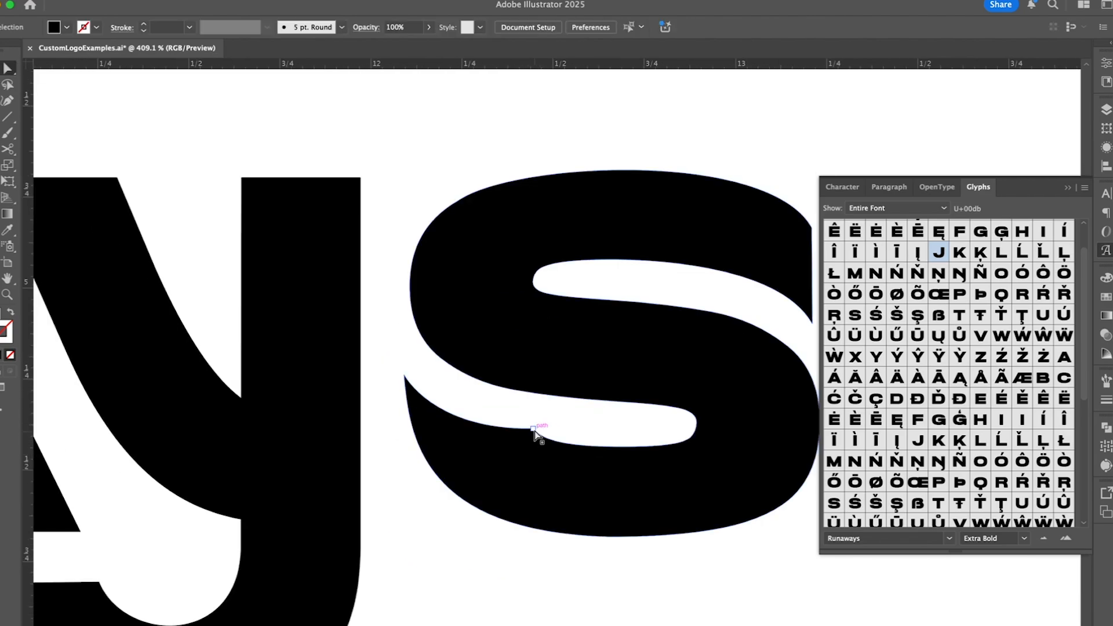
{"action": "left_click", "coordinate": [537, 434]}
{"action": "key", "text": "minus"}
{"action": "left_click", "coordinate": [533, 429]}
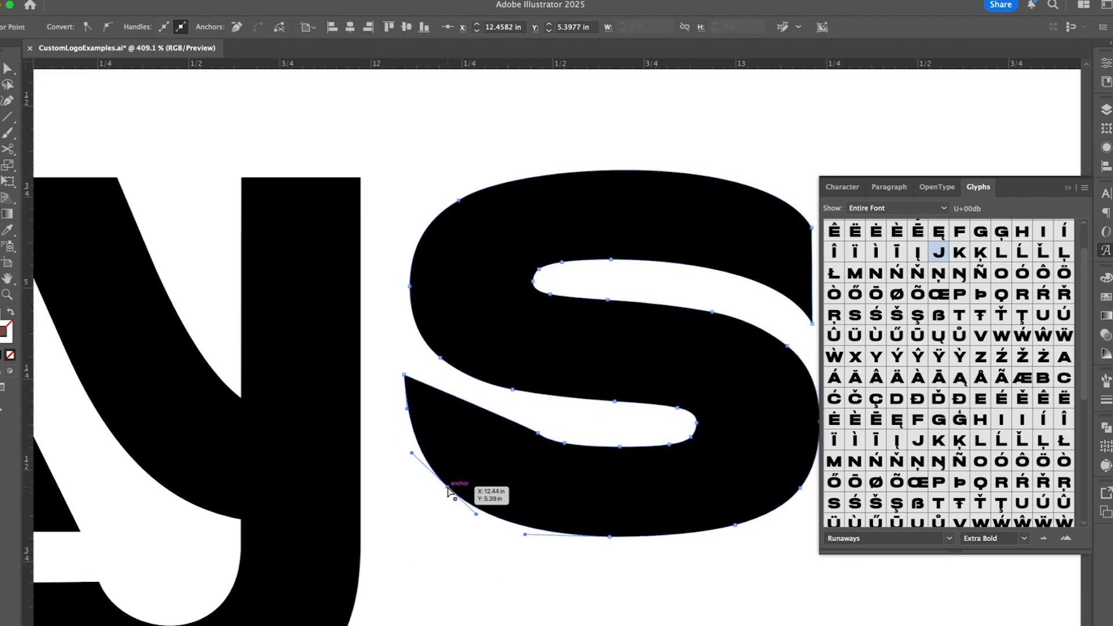
{"action": "left_click_drag", "start_coordinate": [447, 489], "coordinate": [409, 483]}
{"action": "left_click_drag", "start_coordinate": [677, 446], "coordinate": [604, 494]}
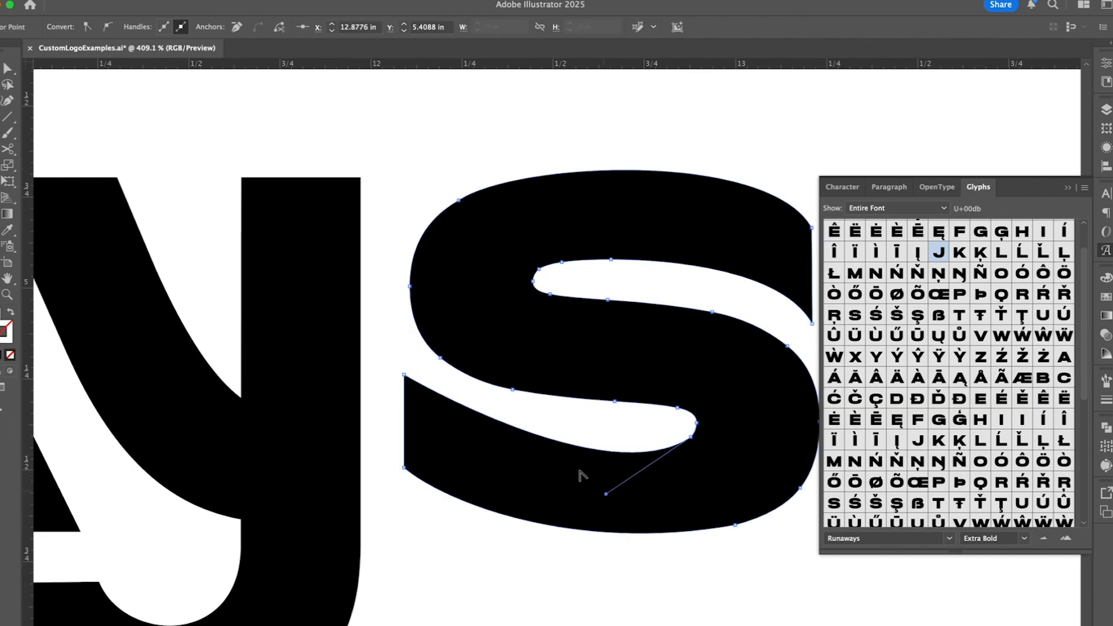
{"action": "left_click_drag", "start_coordinate": [404, 375], "coordinate": [434, 431]}
Step: Refine the curve of the Y's left diagonal where it flows into the upright stem
{"action": "left_click_drag", "start_coordinate": [371, 318], "coordinate": [404, 374]}
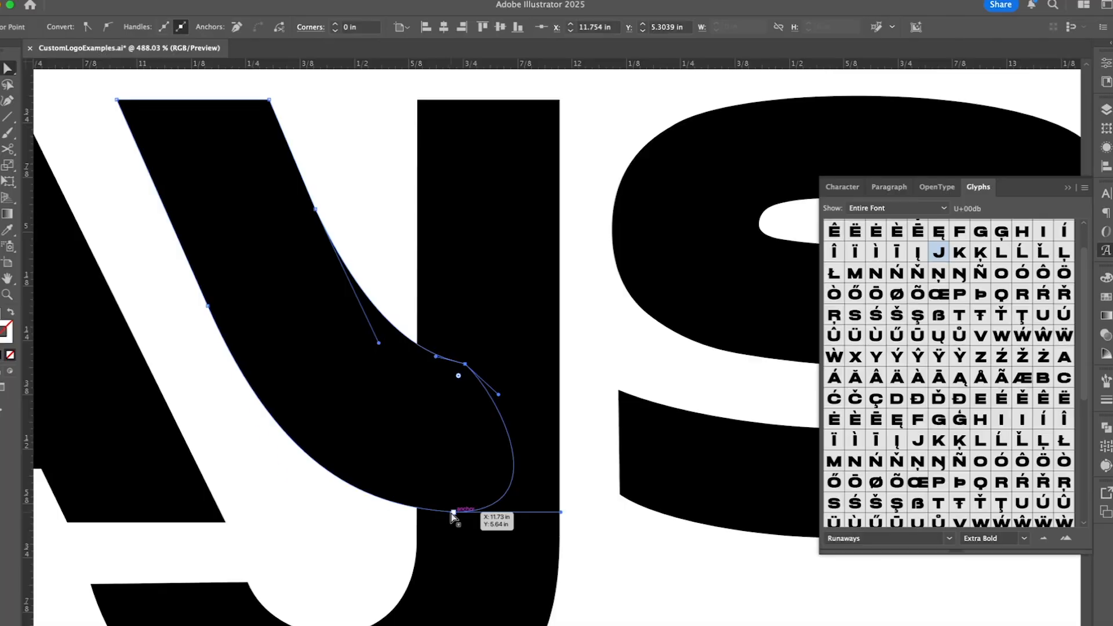
{"action": "left_click_drag", "start_coordinate": [282, 475], "coordinate": [273, 454]}
{"action": "left_click", "coordinate": [318, 498]}
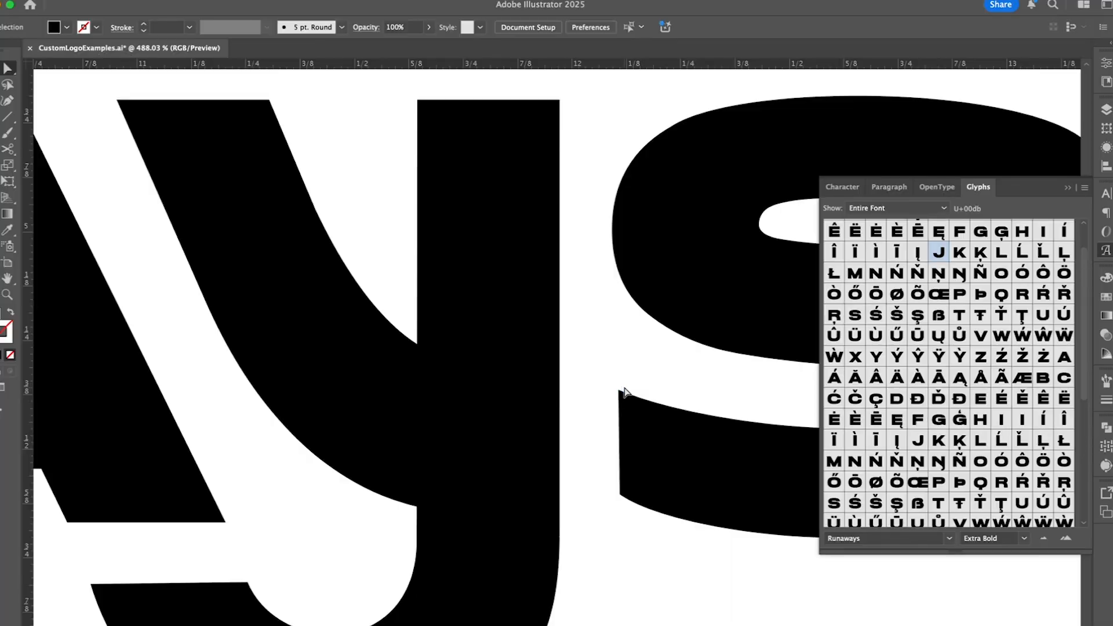
Step: Adjust the upper and lower corners of the S's lower-left terminal and smooth the bottom curve running from it
{"action": "left_click_drag", "start_coordinate": [620, 399], "coordinate": [620, 408]}
{"action": "left_click_drag", "start_coordinate": [620, 400], "coordinate": [626, 425]}
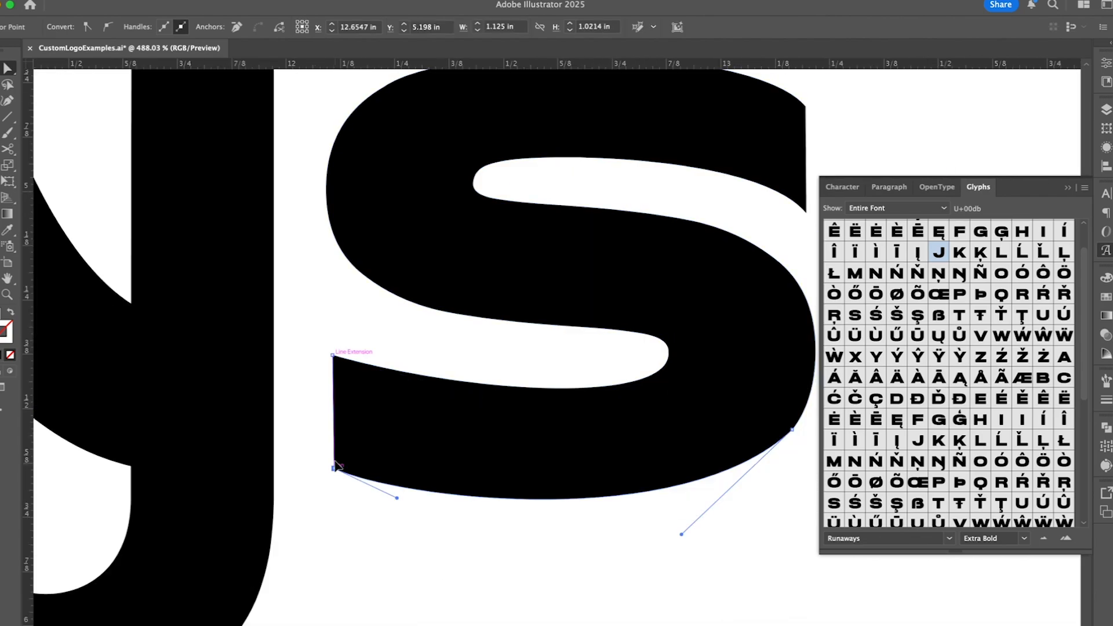
{"action": "left_click", "coordinate": [343, 529]}
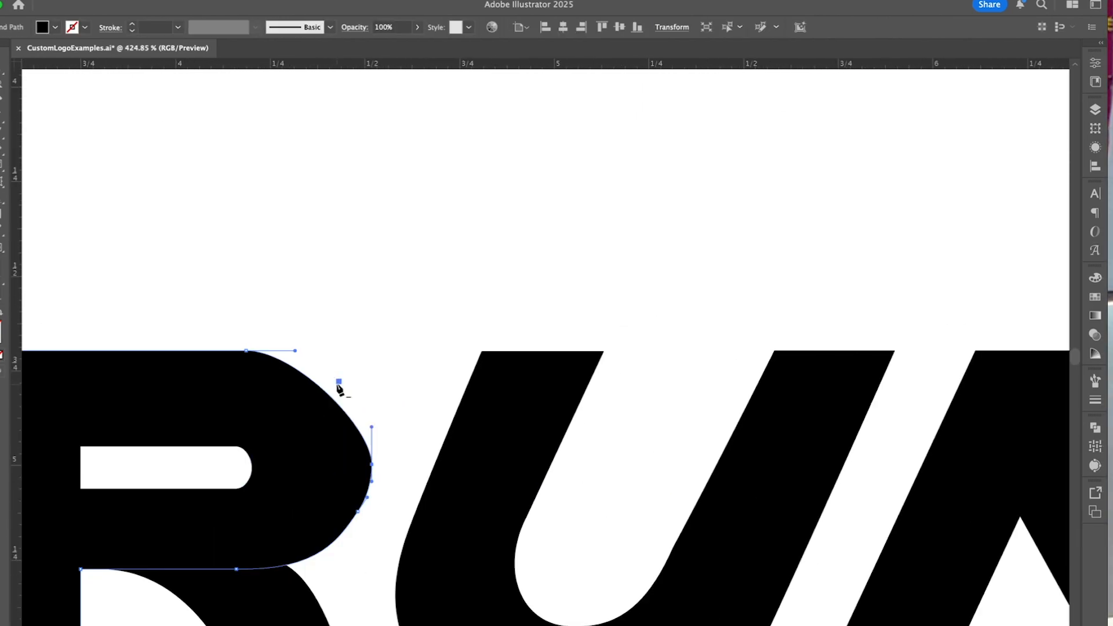
Step: Reshape the right side of the R's bowl with a slanted curve that follows the angle of the U
{"action": "left_click", "coordinate": [372, 464]}
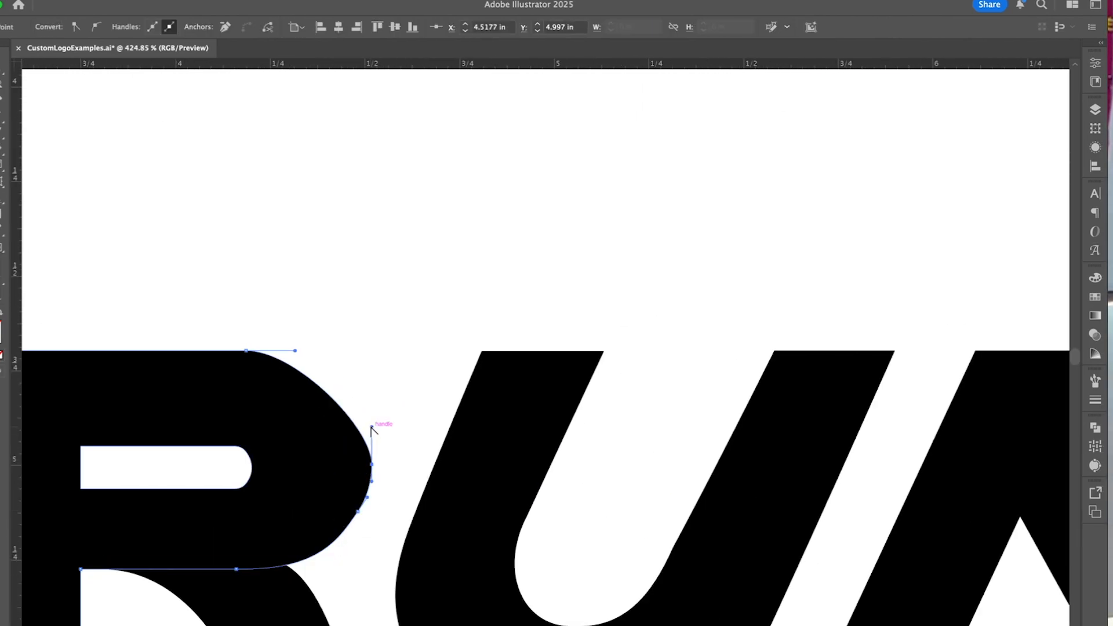
{"action": "left_click_drag", "start_coordinate": [371, 427], "coordinate": [382, 356]}
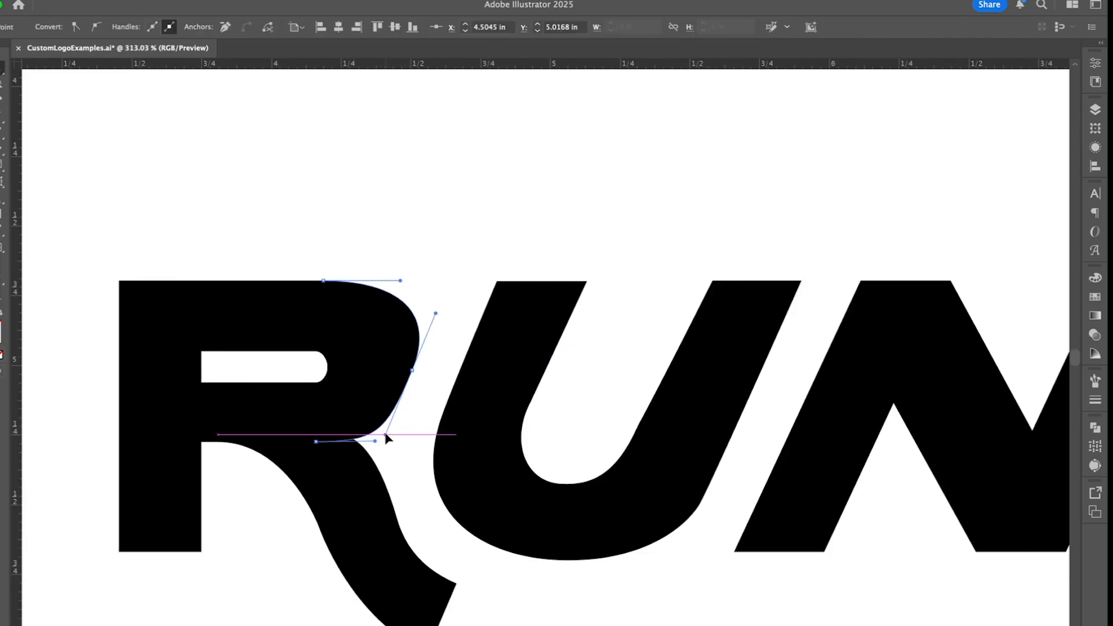
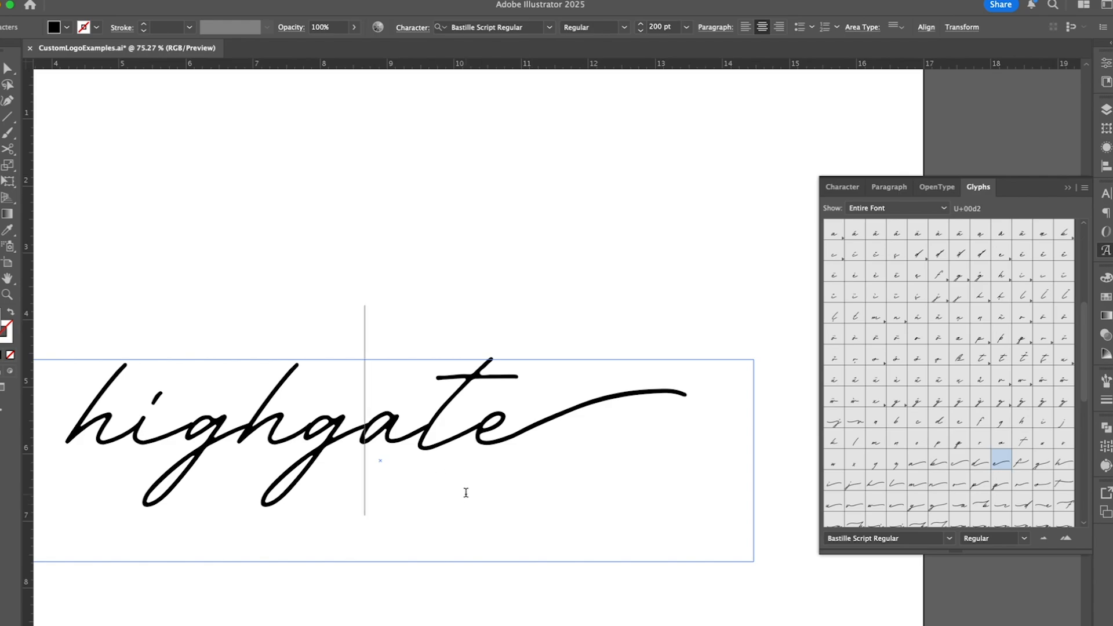
Step: Capitalize the first letter of the script word to read Highgate, try the alternate H glyph and restore the standard one
{"action": "scroll", "coordinate": [298, 471], "scroll_direction": "left", "scroll_amount": 5}
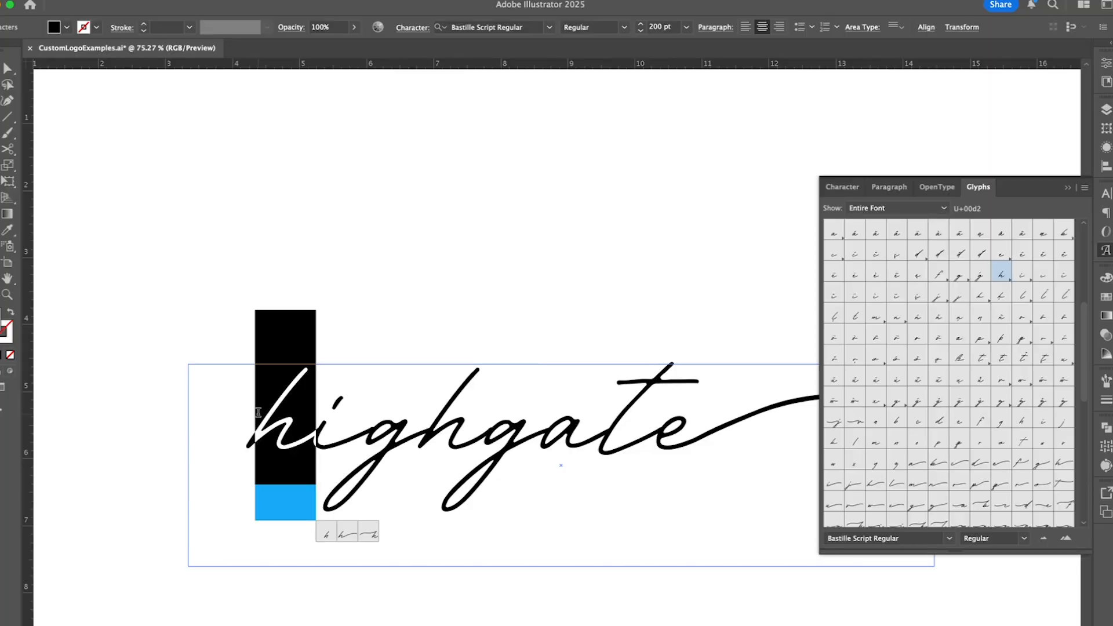
{"action": "type", "text": "Highgate"}
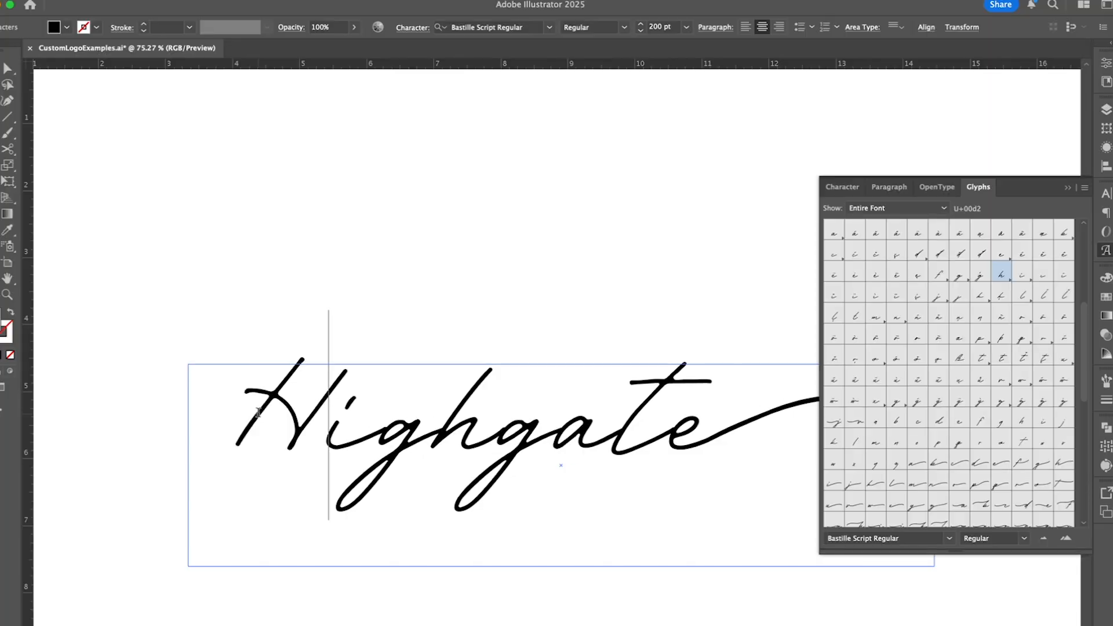
{"action": "key", "text": "shift+Left"}
{"action": "left_click", "coordinate": [343, 538]}
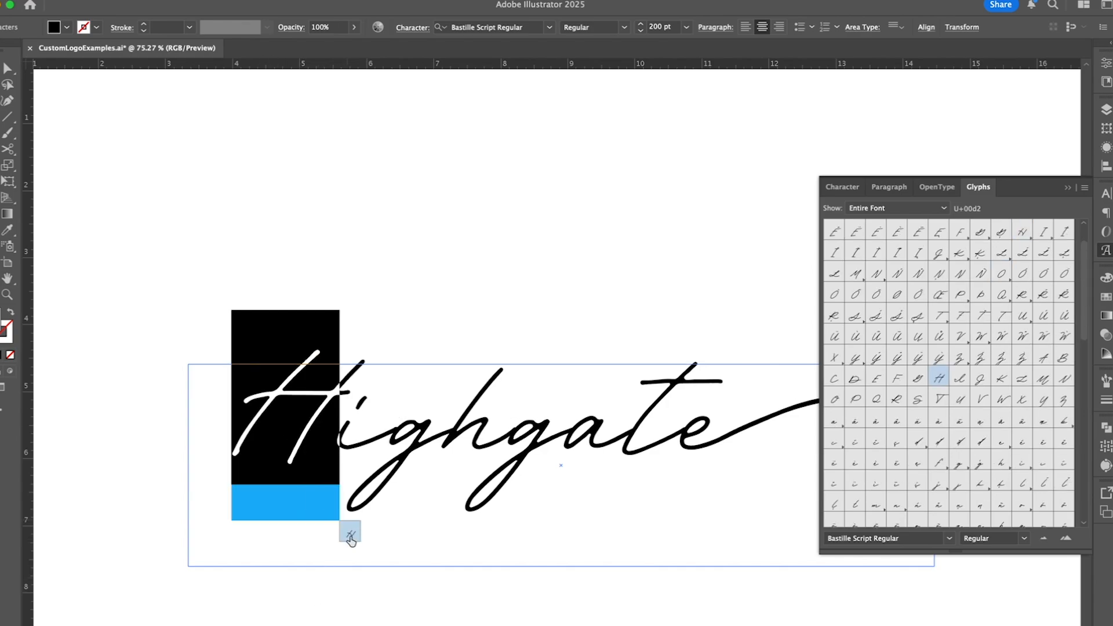
{"action": "left_click", "coordinate": [350, 538]}
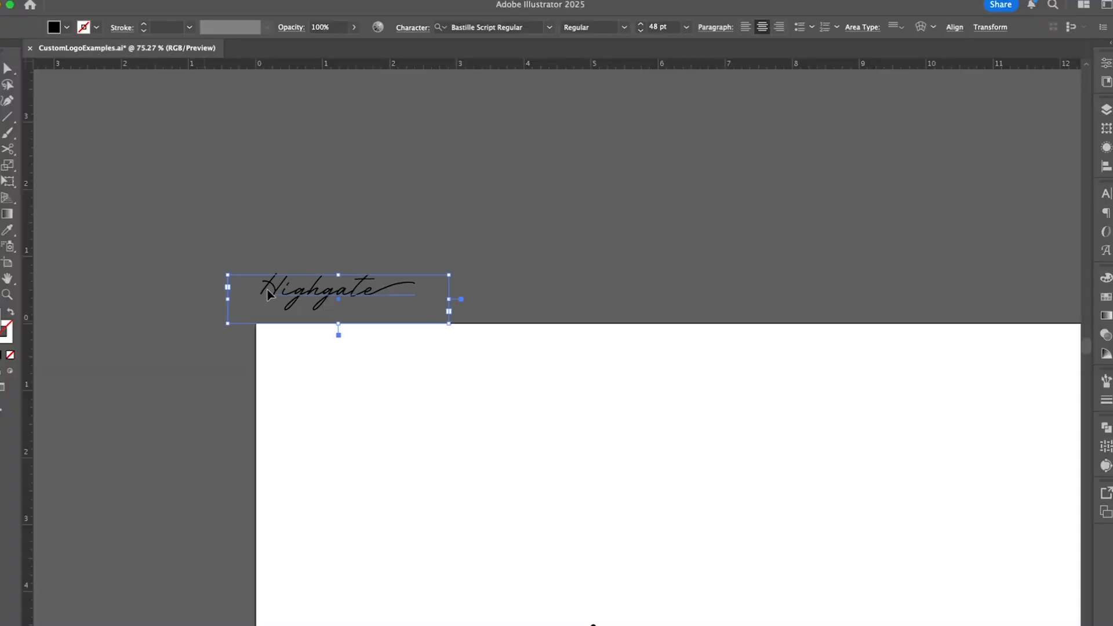
Step: Convert the large Highgate text to outlines and ungroup its letters
{"action": "scroll", "coordinate": [383, 489], "scroll_direction": "up", "scroll_amount": 5}
{"action": "left_click", "coordinate": [497, 417]}
{"action": "key", "text": "super+shift+o"}
{"action": "key", "text": "super+shift+g"}
{"action": "key", "text": "super+shift+a"}
Step: Nudge the outlined H right to bring it closer to the i
{"action": "key", "text": "Right"}
{"action": "key", "text": "Right"}
{"action": "key", "text": "Right"}
{"action": "key", "text": "Right"}
{"action": "key", "text": "Right"}
{"action": "key", "text": "Right"}
{"action": "key", "text": "Right"}
{"action": "key", "text": "Right"}
{"action": "key", "text": "Right"}
{"action": "key", "text": "Right"}
{"action": "key", "text": "Right"}
{"action": "key", "text": "Right"}
{"action": "key", "text": "Right"}
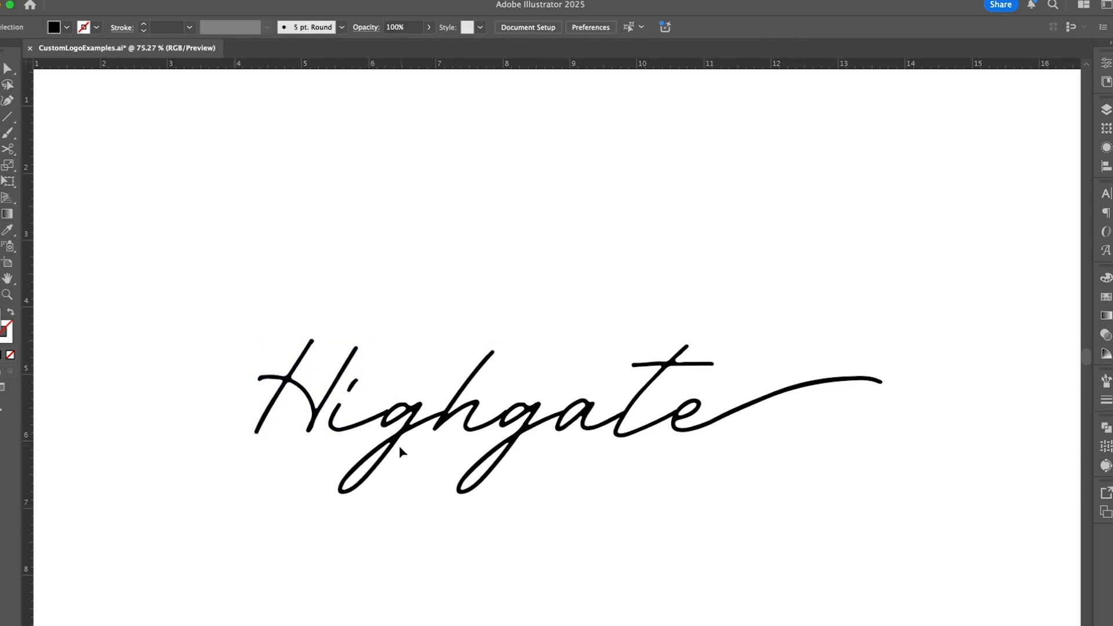
Step: Pull the end anchors of the i's exit stroke along the first g's bowl to smooth their connection
{"action": "scroll", "coordinate": [400, 452], "scroll_direction": "up", "scroll_amount": 3}
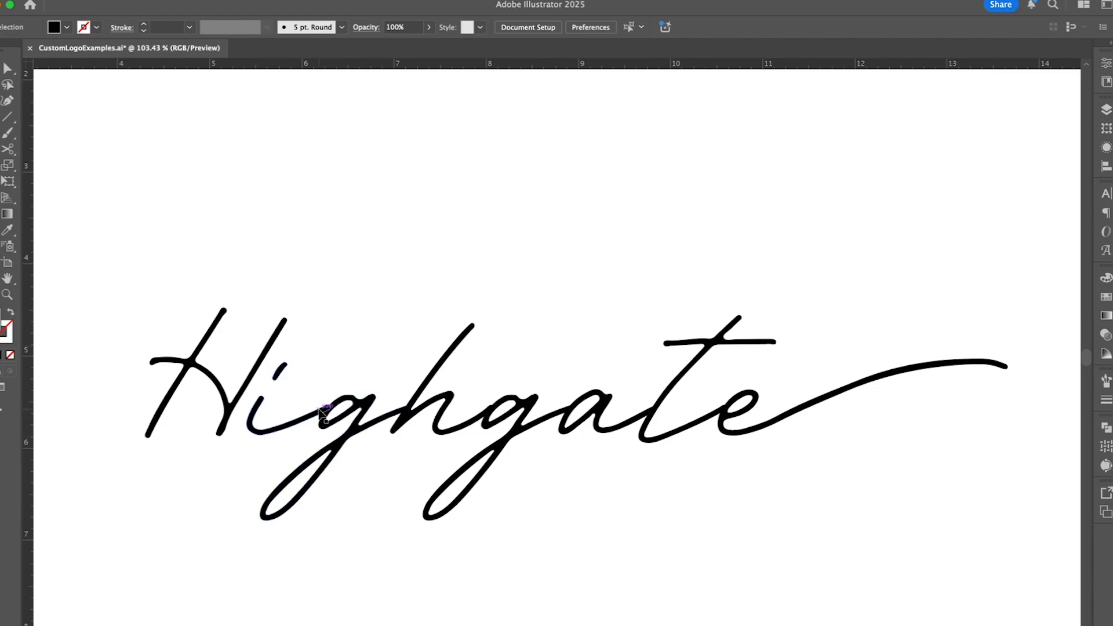
{"action": "scroll", "coordinate": [341, 435], "scroll_direction": "up", "scroll_amount": 6}
{"action": "left_click", "coordinate": [347, 400]}
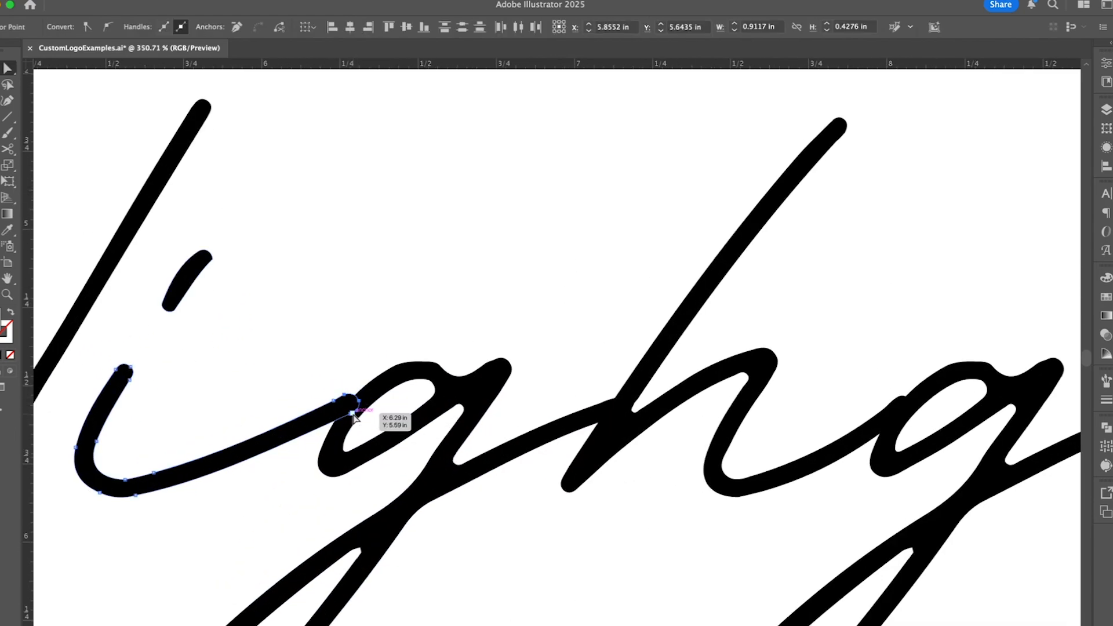
{"action": "left_click", "coordinate": [352, 414]}
{"action": "scroll", "coordinate": [330, 420], "scroll_direction": "up", "scroll_amount": 4}
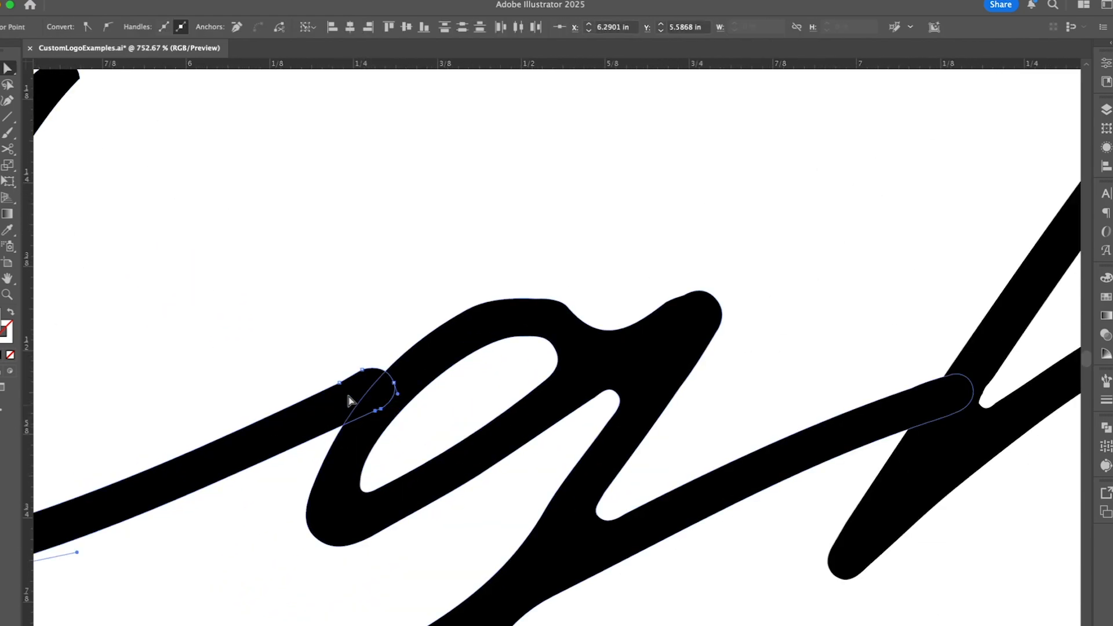
{"action": "left_click_drag", "start_coordinate": [370, 381], "coordinate": [397, 362]}
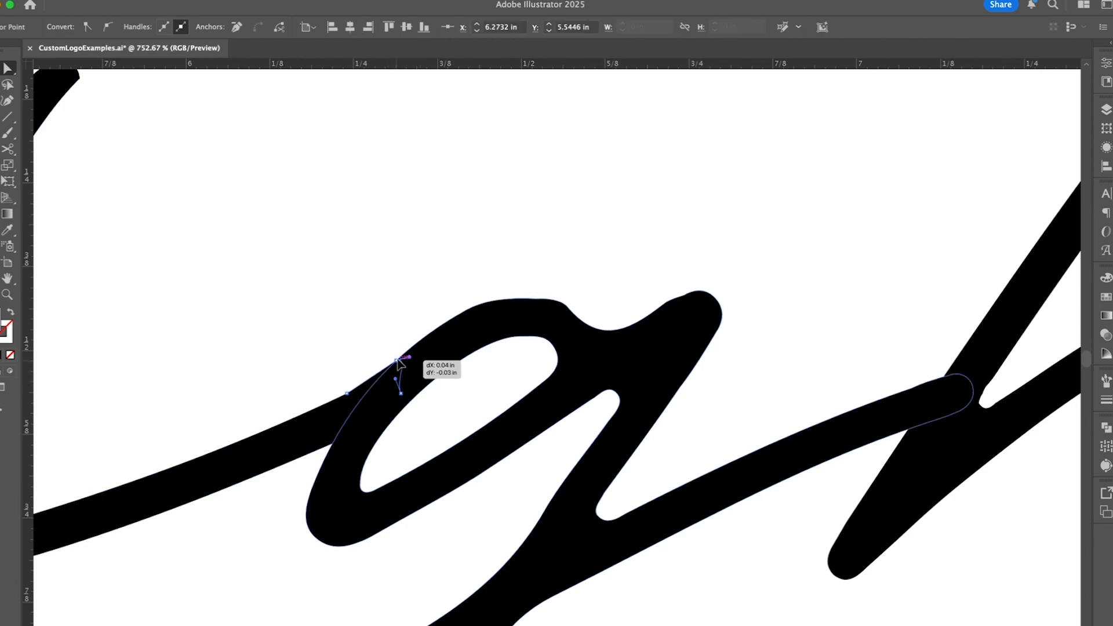
{"action": "mouse_move", "coordinate": [495, 366]}
{"action": "left_mouse_down"}
{"action": "mouse_move", "coordinate": [481, 371]}
{"action": "mouse_move", "coordinate": [502, 357]}
{"action": "left_mouse_up"}
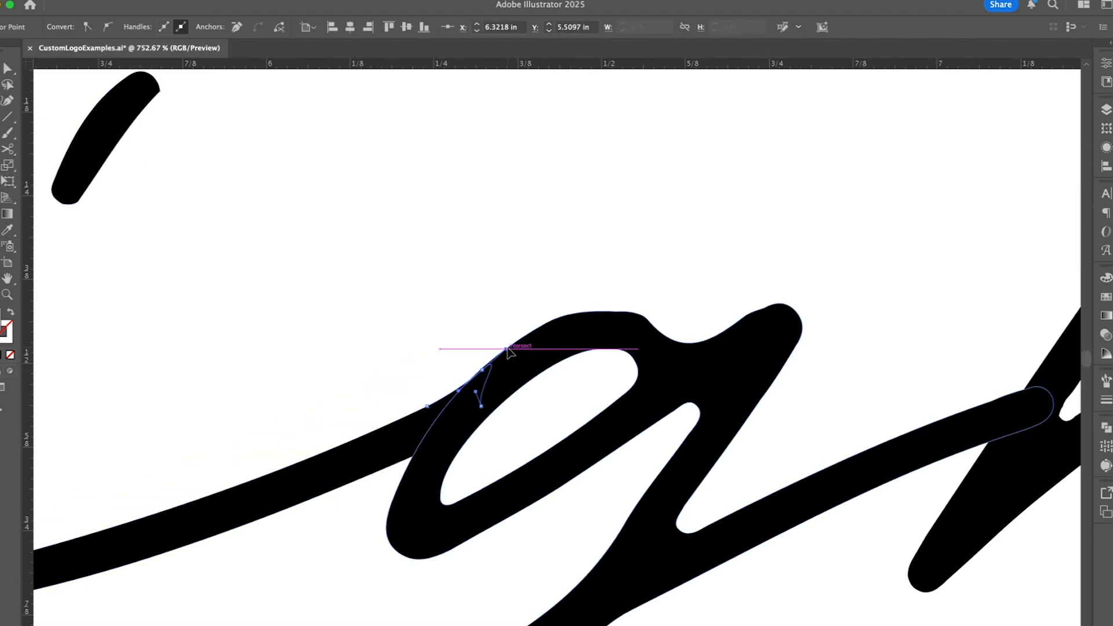
{"action": "left_click", "coordinate": [382, 413]}
{"action": "left_click", "coordinate": [467, 353]}
Step: Reshape the rounded end of the h's exit stroke so it blends into the second g's bowl
{"action": "scroll", "coordinate": [470, 350], "scroll_direction": "down", "scroll_amount": 5}
{"action": "scroll", "coordinate": [633, 378], "scroll_direction": "right", "scroll_amount": 5}
{"action": "scroll", "coordinate": [633, 378], "scroll_direction": "up", "scroll_amount": 5}
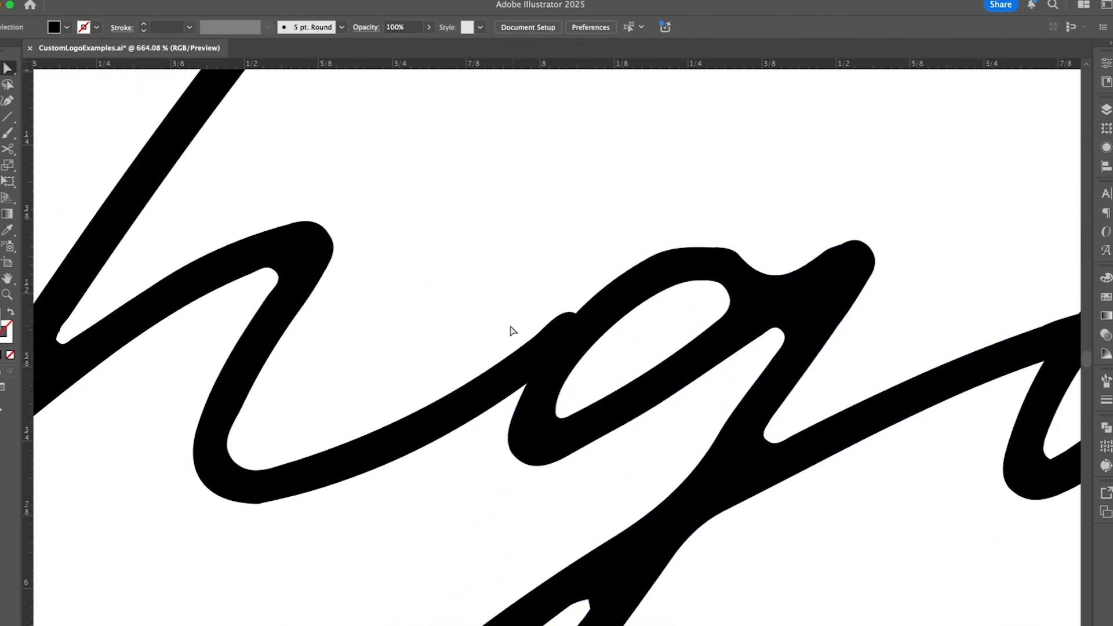
{"action": "left_click", "coordinate": [563, 333]}
{"action": "left_click", "coordinate": [582, 320]}
{"action": "left_click_drag", "start_coordinate": [583, 319], "coordinate": [560, 318]}
{"action": "left_click", "coordinate": [470, 322]}
Step: Extend the second g's exit stroke along the a's outline and align its lower edge for a smooth connection
{"action": "scroll", "coordinate": [470, 322], "scroll_direction": "right", "scroll_amount": 10}
{"action": "left_click", "coordinate": [457, 334]}
{"action": "left_click_drag", "start_coordinate": [461, 329], "coordinate": [514, 265]}
{"action": "left_click_drag", "start_coordinate": [409, 337], "coordinate": [496, 267]}
{"action": "left_click_drag", "start_coordinate": [422, 366], "coordinate": [447, 350]}
{"action": "left_click_drag", "start_coordinate": [355, 383], "coordinate": [350, 392]}
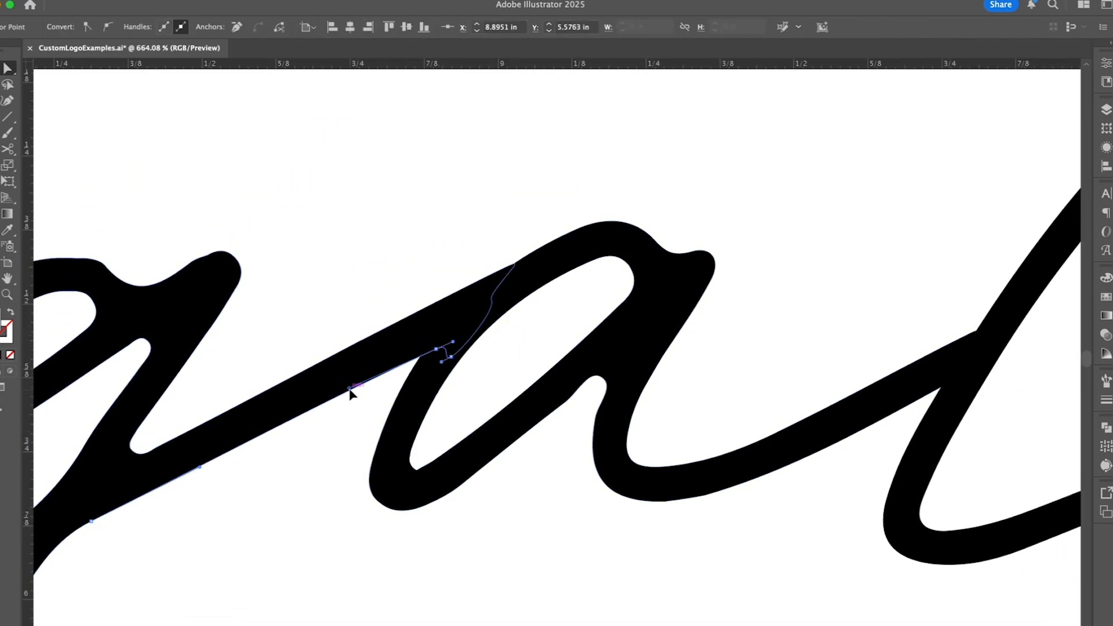
{"action": "left_click", "coordinate": [275, 489]}
Step: Pull the end anchors of the a's exit stroke up along the t's stem to form a flowing connection
{"action": "scroll", "coordinate": [275, 488], "scroll_direction": "right", "scroll_amount": 10}
{"action": "scroll", "coordinate": [381, 477], "scroll_direction": "up", "scroll_amount": 2}
{"action": "left_click", "coordinate": [382, 478]}
{"action": "left_click", "coordinate": [444, 457]}
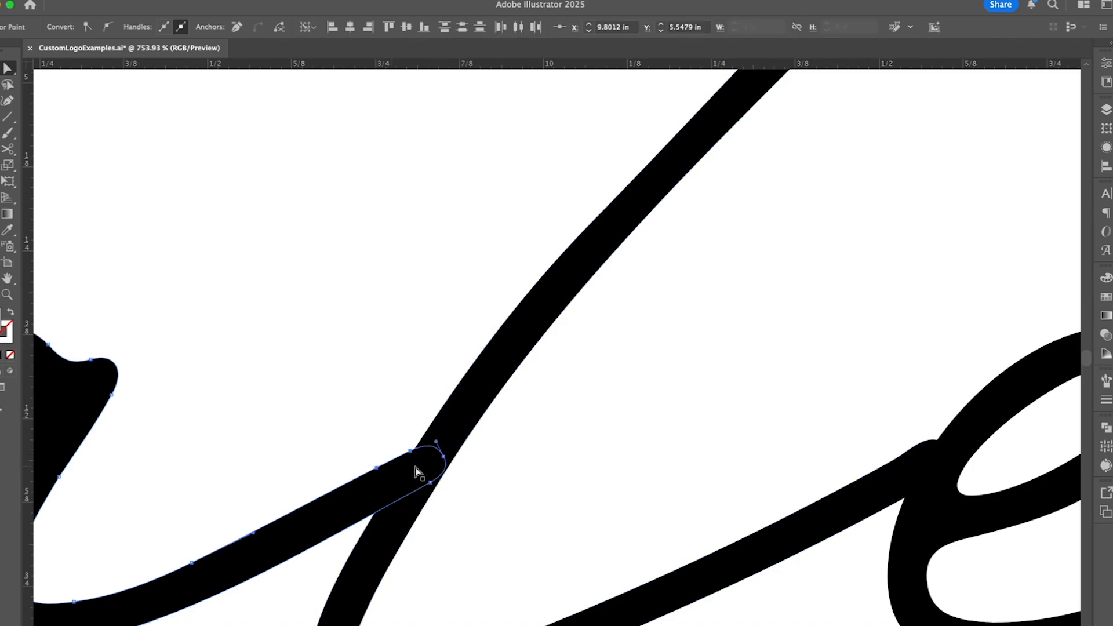
{"action": "left_click_drag", "start_coordinate": [463, 395], "coordinate": [463, 395]}
{"action": "left_click_drag", "start_coordinate": [411, 450], "coordinate": [455, 383]}
{"action": "mouse_move", "coordinate": [466, 378]}
{"action": "left_mouse_down"}
{"action": "mouse_move", "coordinate": [527, 312]}
{"action": "mouse_move", "coordinate": [471, 367]}
{"action": "mouse_move", "coordinate": [490, 319]}
{"action": "mouse_move", "coordinate": [583, 239]}
{"action": "left_mouse_up"}
{"action": "left_click", "coordinate": [352, 368]}
Step: Blend the end of the t's exit stroke into the e, undoing the last few anchor adjustments
{"action": "scroll", "coordinate": [355, 373], "scroll_direction": "down", "scroll_amount": 5}
{"action": "scroll", "coordinate": [546, 405], "scroll_direction": "up", "scroll_amount": 4}
{"action": "left_click", "coordinate": [328, 325]}
{"action": "scroll", "coordinate": [327, 325], "scroll_direction": "down", "scroll_amount": 5}
{"action": "left_click_drag", "start_coordinate": [354, 350], "coordinate": [354, 379]}
{"action": "key", "text": "super+z"}
{"action": "key", "text": "super+z"}
{"action": "key", "text": "super+z"}
{"action": "key", "text": "super+z"}
{"action": "left_click", "coordinate": [308, 338]}
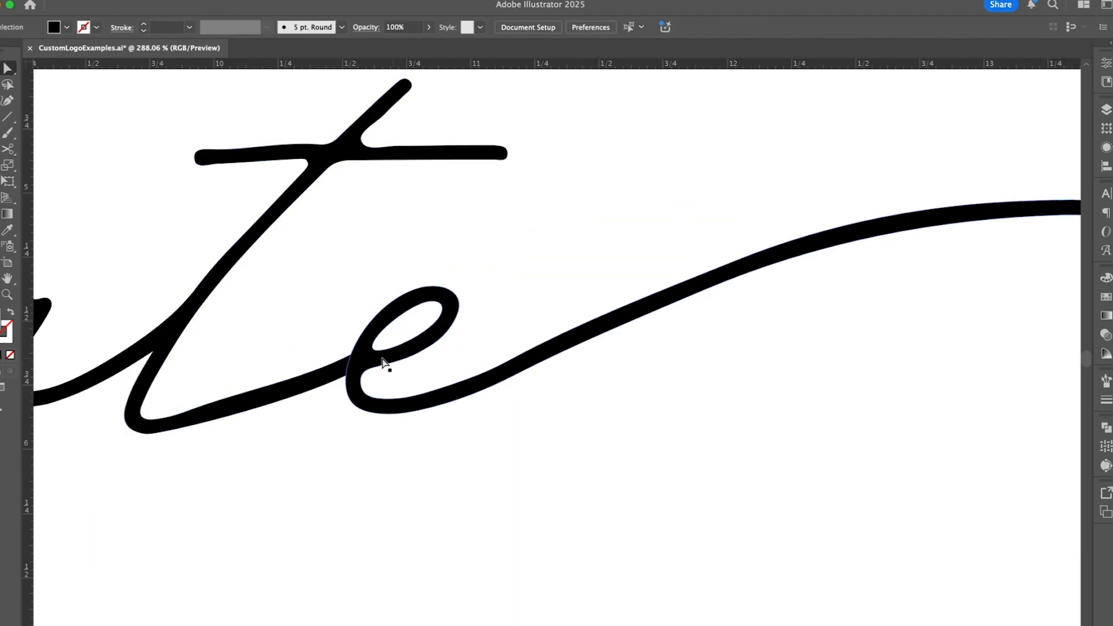
Step: Lower the first g's exit stroke so it sweeps into the foot of the h
{"action": "scroll", "coordinate": [387, 371], "scroll_direction": "down", "scroll_amount": 5}
{"action": "scroll", "coordinate": [392, 446], "scroll_direction": "up", "scroll_amount": 6}
{"action": "left_click", "coordinate": [360, 420]}
{"action": "mouse_move", "coordinate": [440, 406]}
{"action": "left_mouse_down"}
{"action": "mouse_move", "coordinate": [393, 459]}
{"action": "mouse_move", "coordinate": [391, 432]}
{"action": "left_mouse_up"}
{"action": "scroll", "coordinate": [392, 423], "scroll_direction": "up", "scroll_amount": 4}
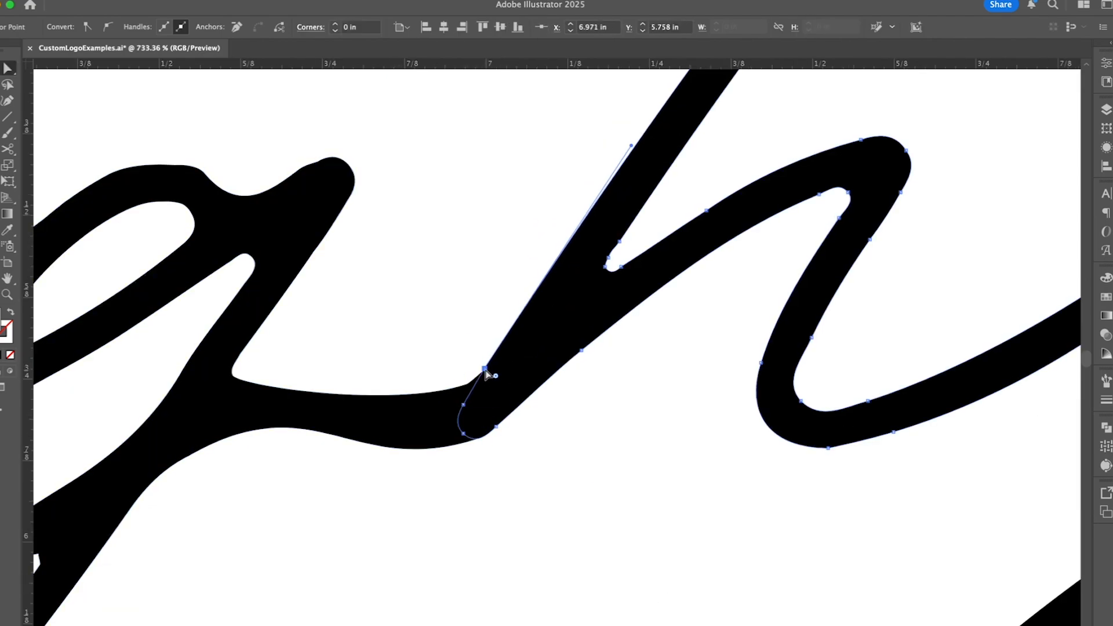
{"action": "left_click", "coordinate": [426, 351]}
{"action": "scroll", "coordinate": [505, 524], "scroll_direction": "down", "scroll_amount": 8}
Step: Smooth the corner where the first g's exit stroke meets the h's stem
{"action": "left_click_drag", "start_coordinate": [164, 286], "coordinate": [500, 625]}
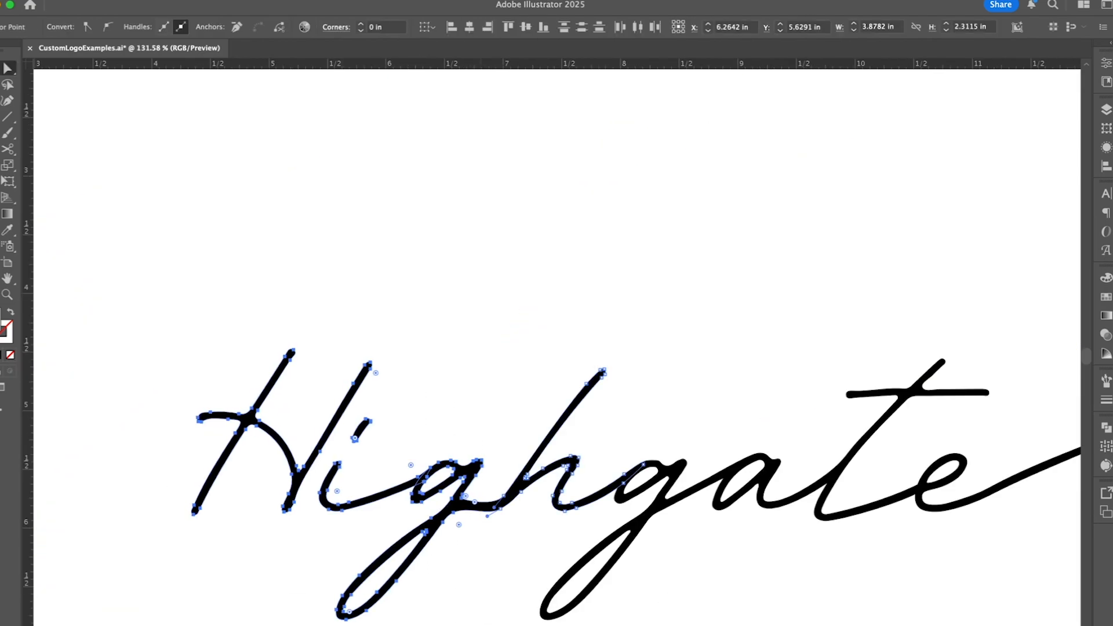
{"action": "left_click", "coordinate": [232, 583]}
{"action": "scroll", "coordinate": [509, 504], "scroll_direction": "up", "scroll_amount": 8}
{"action": "left_click", "coordinate": [476, 523]}
{"action": "left_click", "coordinate": [534, 416]}
{"action": "scroll", "coordinate": [534, 416], "scroll_direction": "down", "scroll_amount": 8}
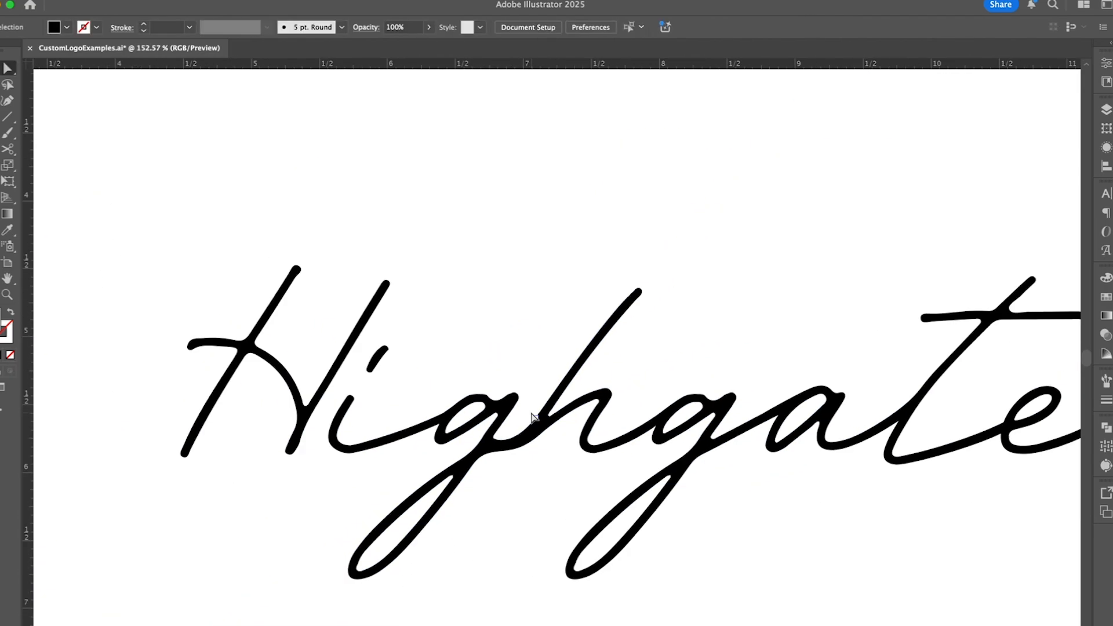
Step: Examine the connected letters and the overall flow of the Highgate wordmark
{"action": "scroll", "coordinate": [534, 418], "scroll_direction": "left", "scroll_amount": 3}
{"action": "key", "text": "v"}
{"action": "left_click", "coordinate": [437, 456]}
{"action": "left_click", "coordinate": [407, 592]}
{"action": "scroll", "coordinate": [469, 557], "scroll_direction": "down", "scroll_amount": 6}
{"action": "scroll", "coordinate": [412, 522], "scroll_direction": "up", "scroll_amount": 5}
{"action": "scroll", "coordinate": [412, 464], "scroll_direction": "down", "scroll_amount": 3}
{"action": "left_click", "coordinate": [453, 351]}
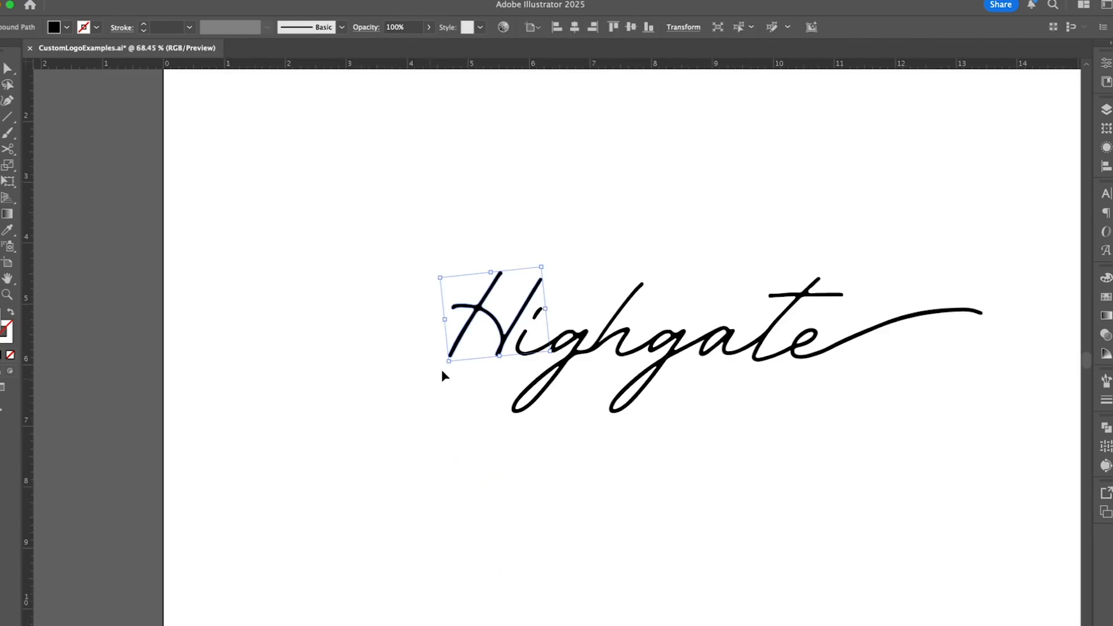
Step: Rotate the whole Highgate wordmark slightly counterclockwise in two passes so it slopes upward
{"action": "scroll", "coordinate": [406, 418], "scroll_direction": "right", "scroll_amount": 3}
{"action": "scroll", "coordinate": [367, 446], "scroll_direction": "up", "scroll_amount": 1}
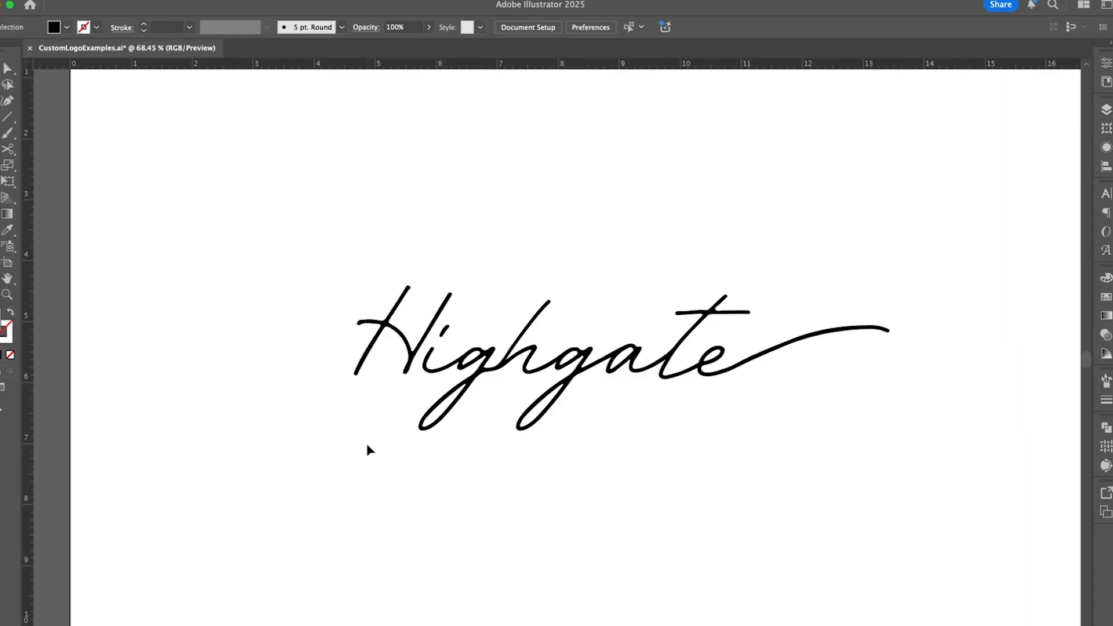
{"action": "left_click_drag", "start_coordinate": [777, 404], "coordinate": [776, 405]}
{"action": "left_click_drag", "start_coordinate": [348, 282], "coordinate": [334, 297]}
{"action": "left_click", "coordinate": [284, 342]}
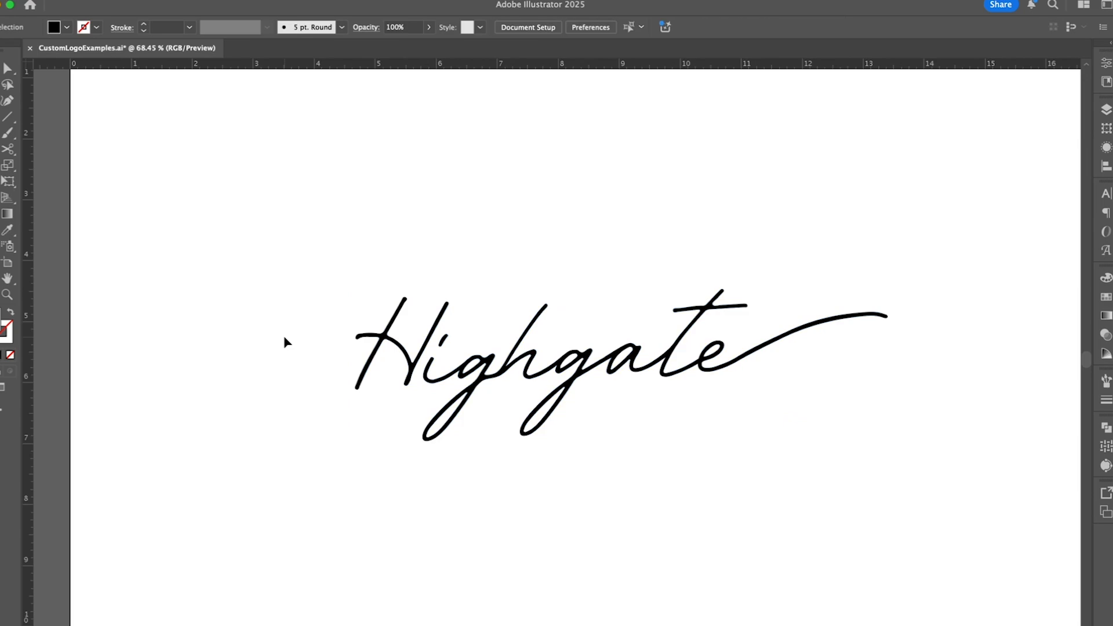
{"action": "left_click_drag", "start_coordinate": [283, 249], "coordinate": [819, 499]}
{"action": "scroll", "coordinate": [347, 284], "scroll_direction": "down", "scroll_amount": 3}
{"action": "left_click_drag", "start_coordinate": [319, 291], "coordinate": [307, 307]}
{"action": "left_click", "coordinate": [270, 316]}
{"action": "scroll", "coordinate": [271, 316], "scroll_direction": "down", "scroll_amount": 5}
{"action": "scroll", "coordinate": [272, 321], "scroll_direction": "up", "scroll_amount": 5}
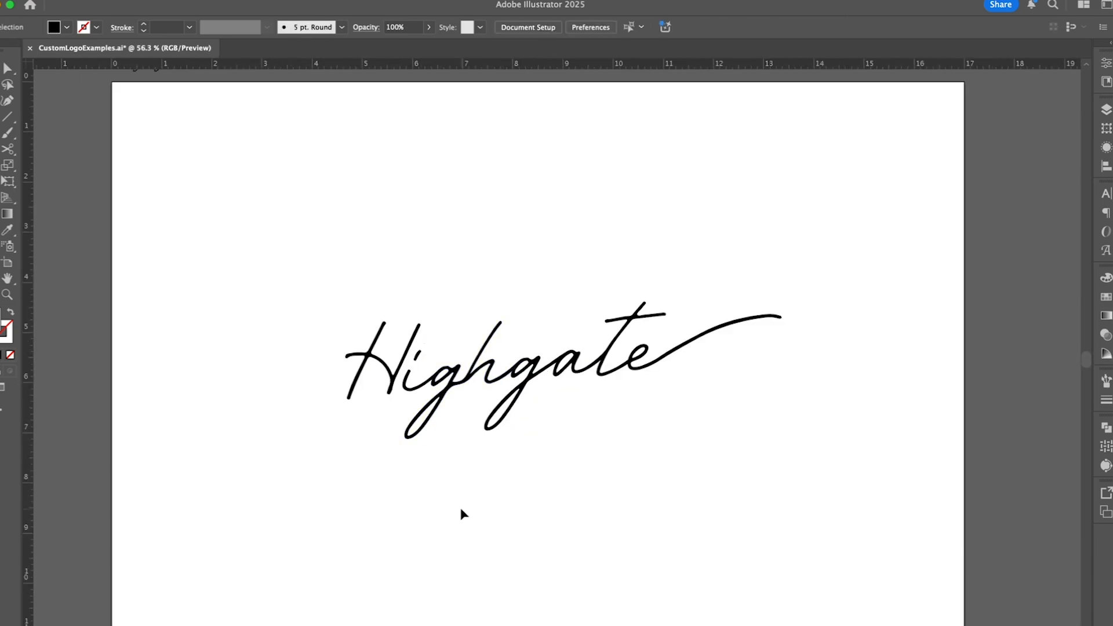
Step: Lower the inner corner of the second g's descender loop and bow the loop's outer edge outward
{"action": "scroll", "coordinate": [436, 445], "scroll_direction": "up", "scroll_amount": 3}
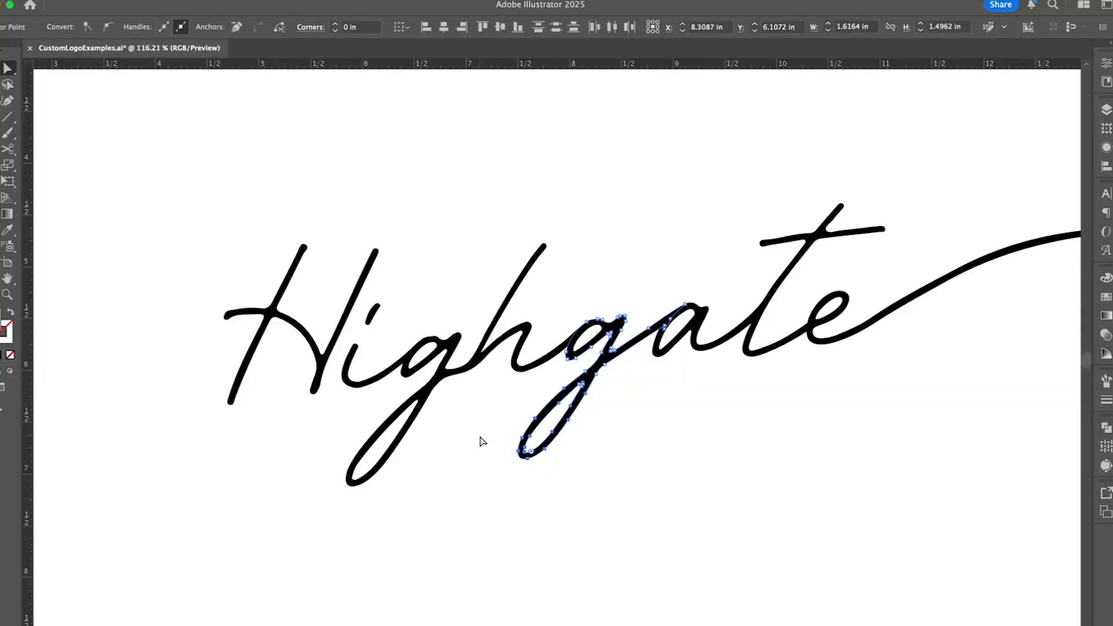
{"action": "left_click", "coordinate": [483, 479]}
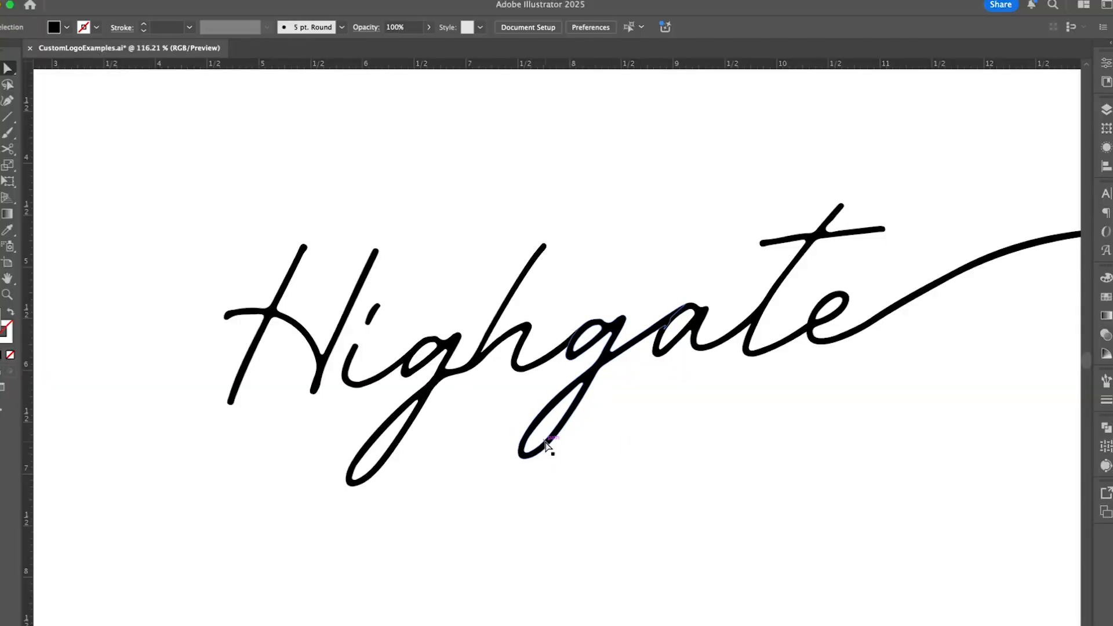
{"action": "scroll", "coordinate": [549, 446], "scroll_direction": "up", "scroll_amount": 5}
{"action": "left_click", "coordinate": [648, 335]}
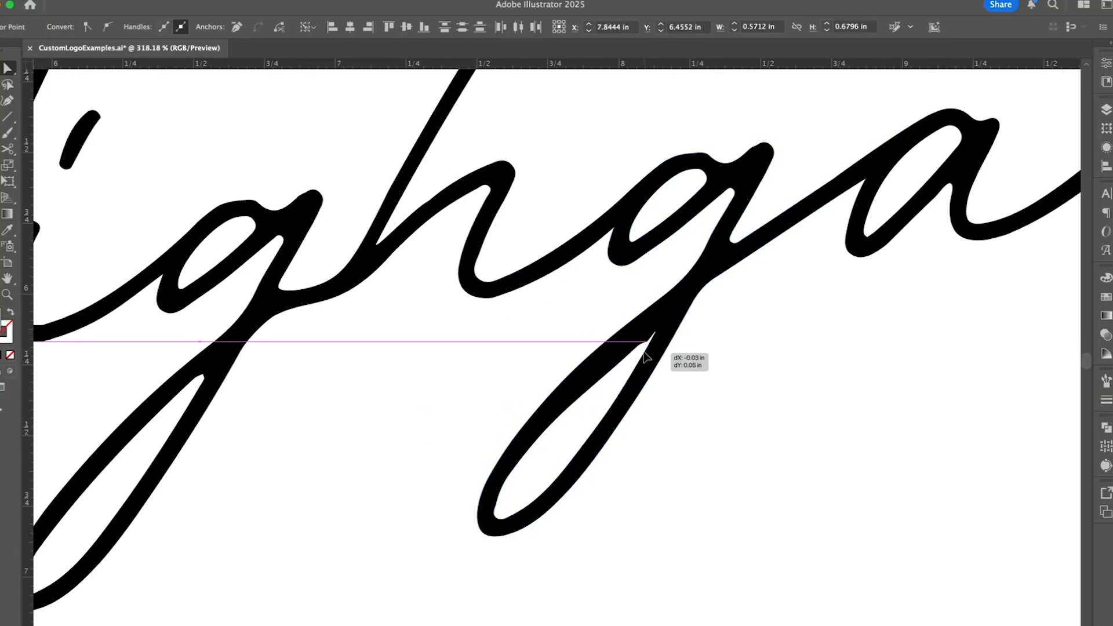
{"action": "left_click_drag", "start_coordinate": [646, 356], "coordinate": [625, 359]}
{"action": "left_click", "coordinate": [635, 345]}
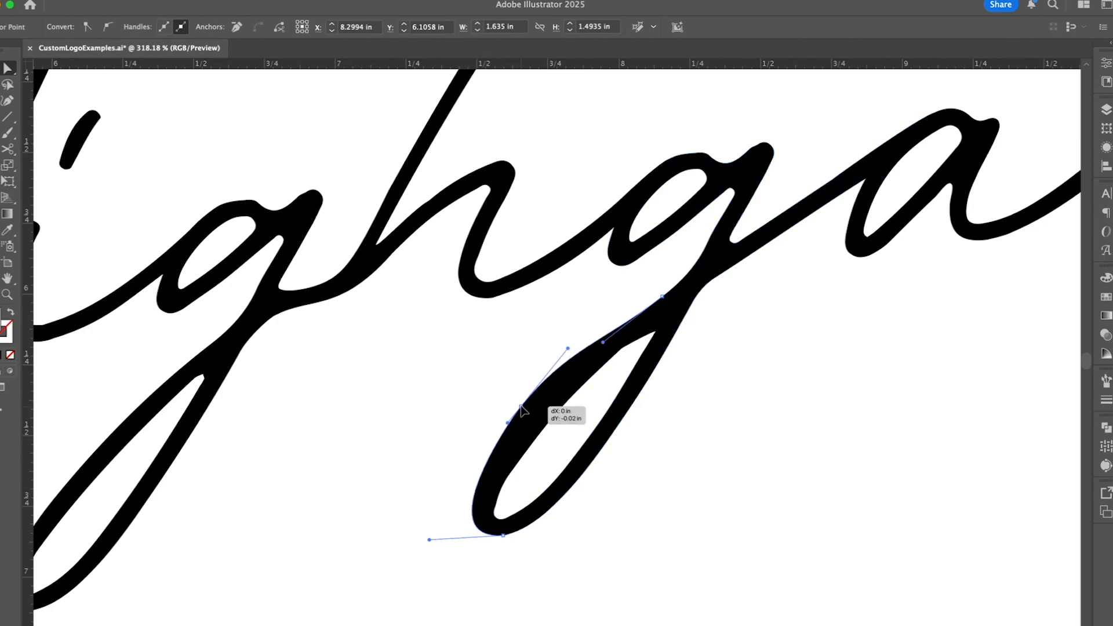
{"action": "left_click_drag", "start_coordinate": [521, 407], "coordinate": [517, 407]}
Step: Curve the inner edge of the second g's descender to follow its outer edge with an even stroke thickness
{"action": "left_click", "coordinate": [551, 428]}
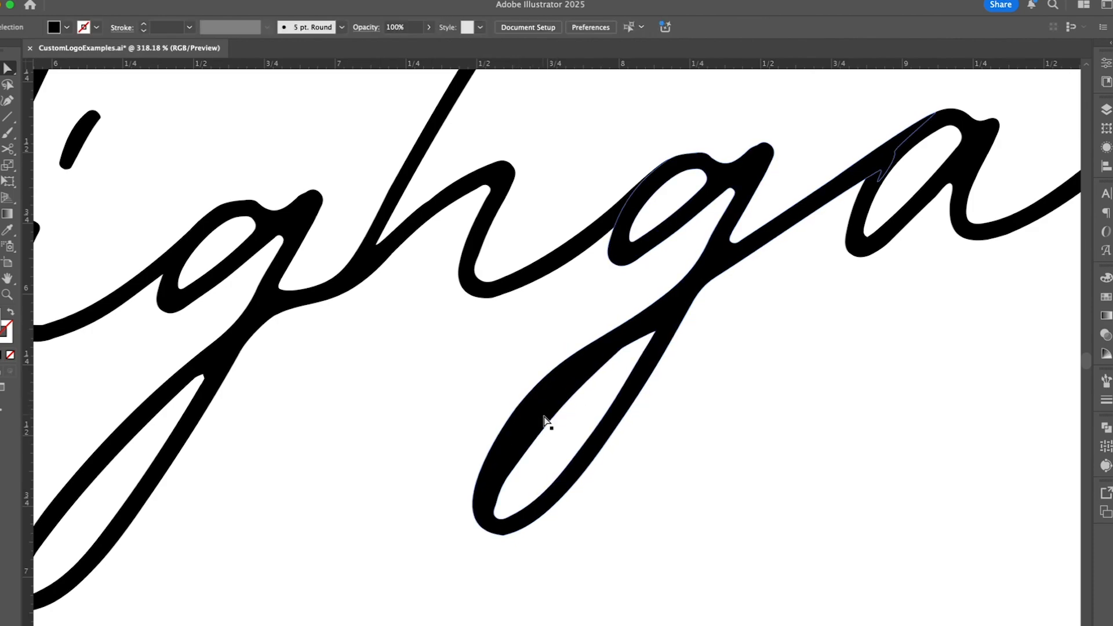
{"action": "left_click", "coordinate": [496, 510]}
{"action": "left_click_drag", "start_coordinate": [514, 454], "coordinate": [514, 445]}
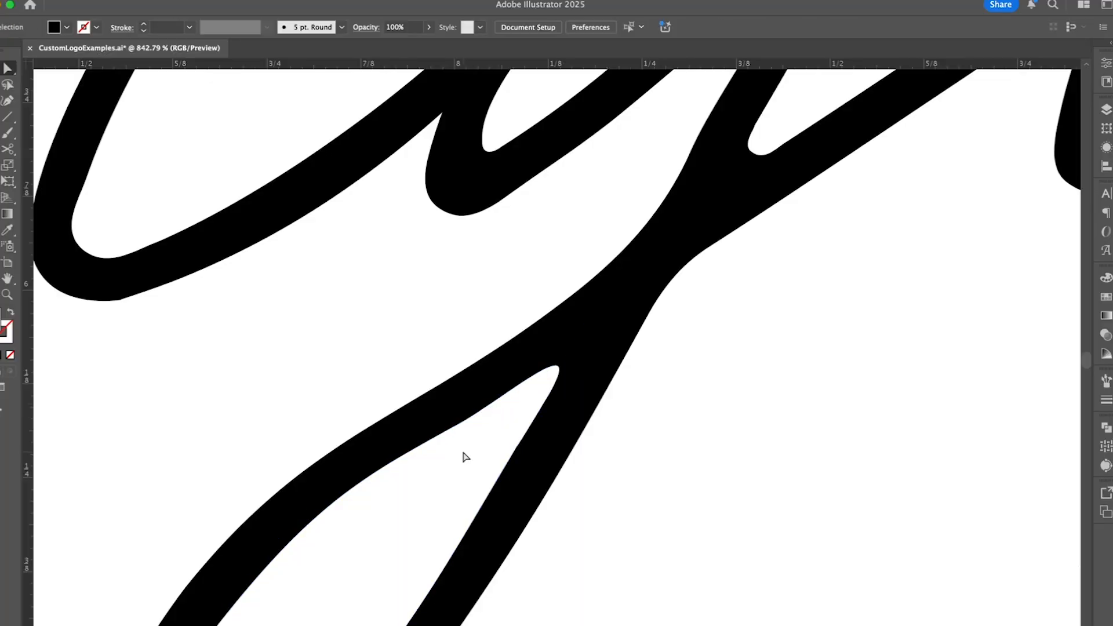
{"action": "scroll", "coordinate": [463, 457], "scroll_direction": "down", "scroll_amount": 6}
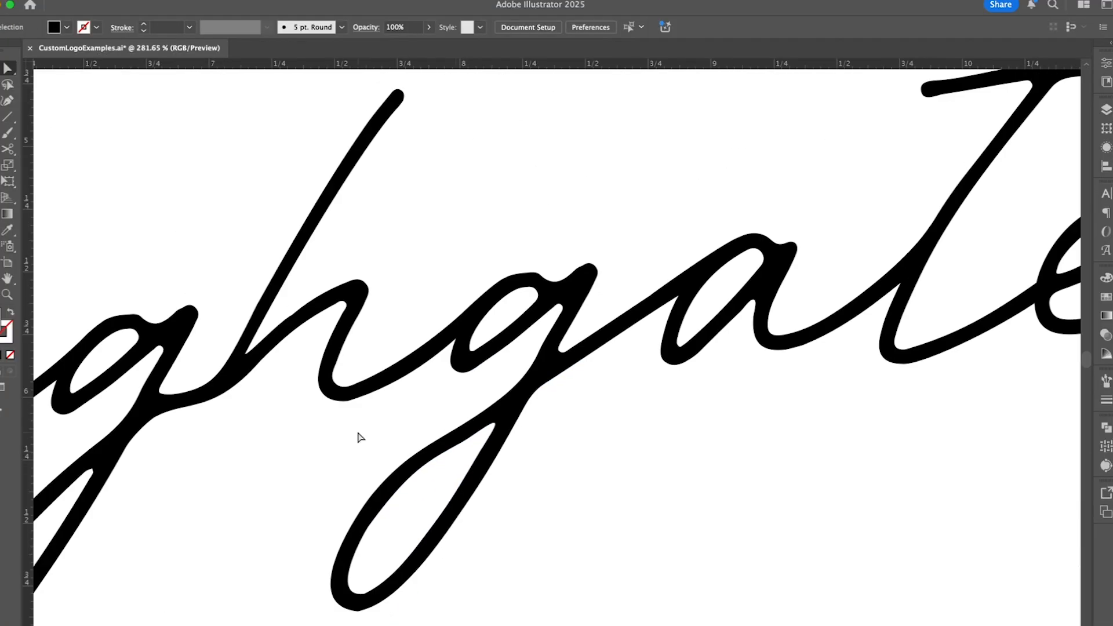
Step: Pin the base of the second g's bowl with Puppet Warp, try pulling it downward and undo the last change
{"action": "scroll", "coordinate": [357, 437], "scroll_direction": "left", "scroll_amount": 2}
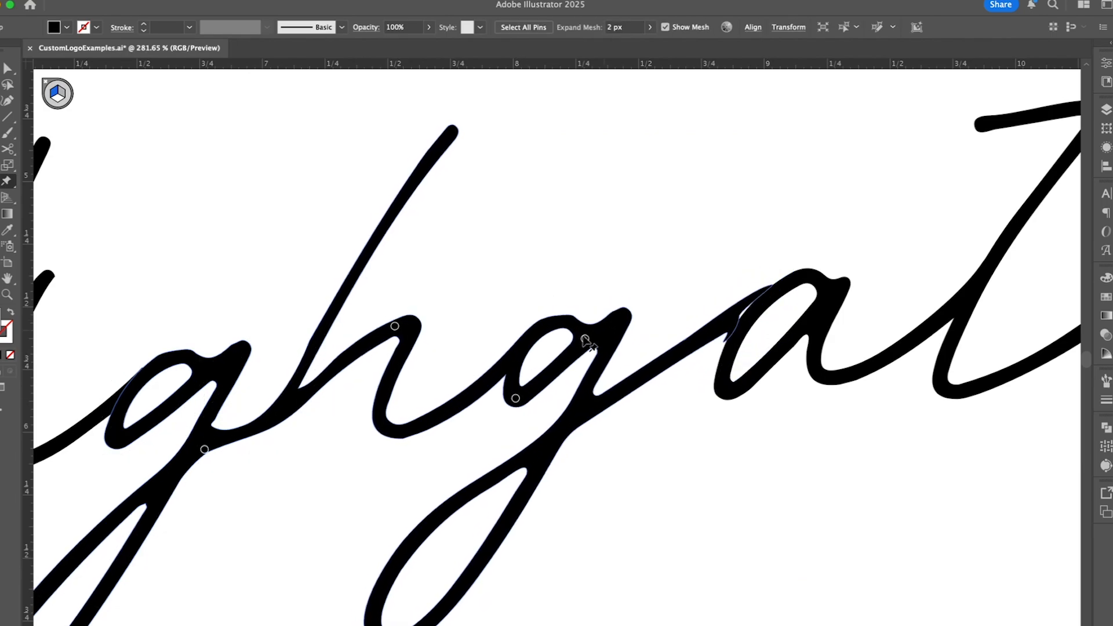
{"action": "left_click", "coordinate": [515, 398]}
{"action": "key", "text": "v"}
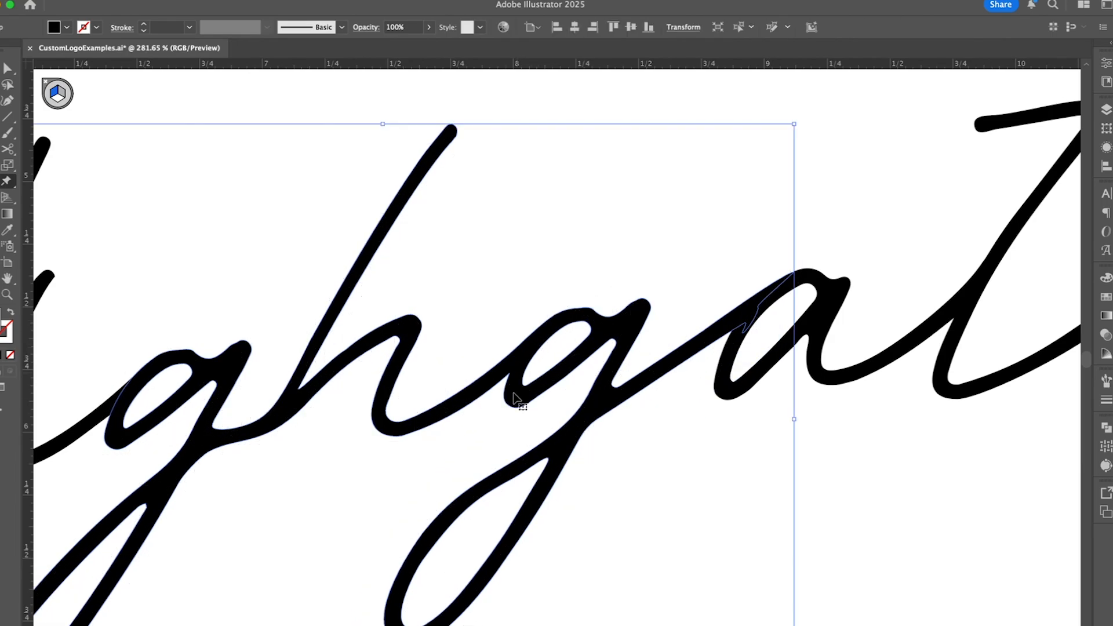
{"action": "left_click", "coordinate": [515, 398]}
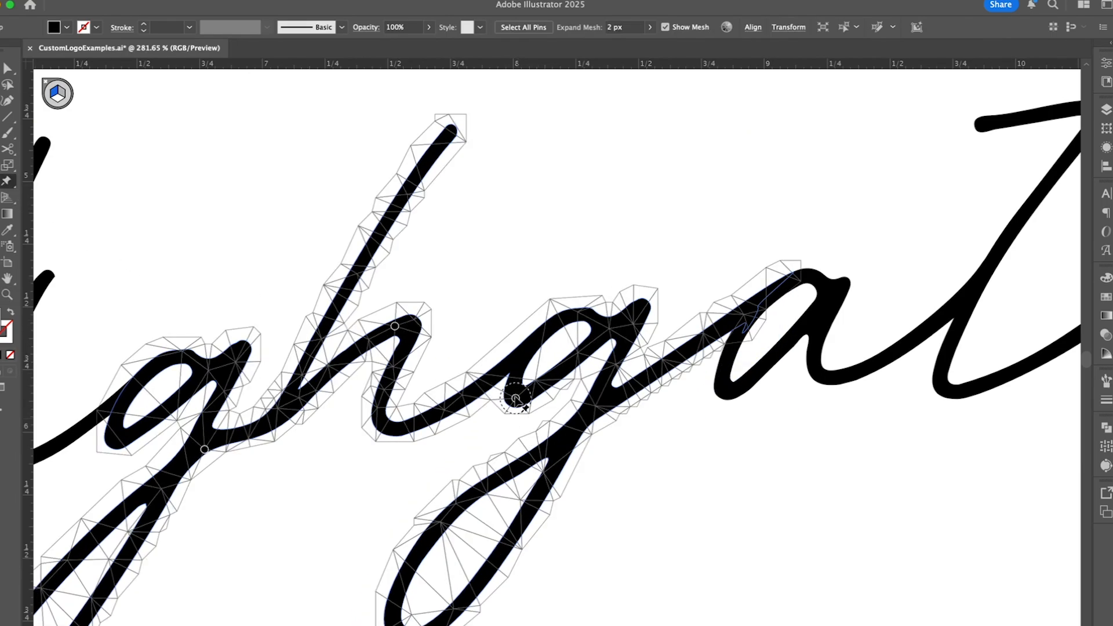
{"action": "left_click_drag", "start_coordinate": [511, 408], "coordinate": [511, 426]}
{"action": "key", "text": "super+z"}
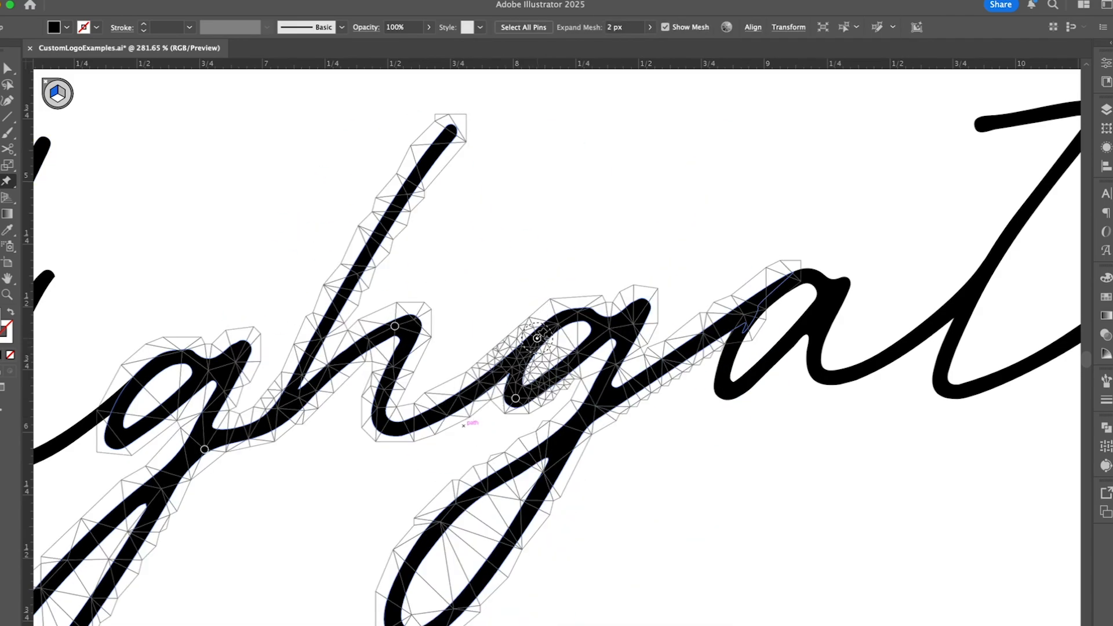
Step: Widen and round the second g's bowl with Puppet Warp pins on the bowl and its connecting stroke
{"action": "key", "text": "v"}
{"action": "left_click", "coordinate": [8, 182]}
{"action": "left_click", "coordinate": [586, 357]}
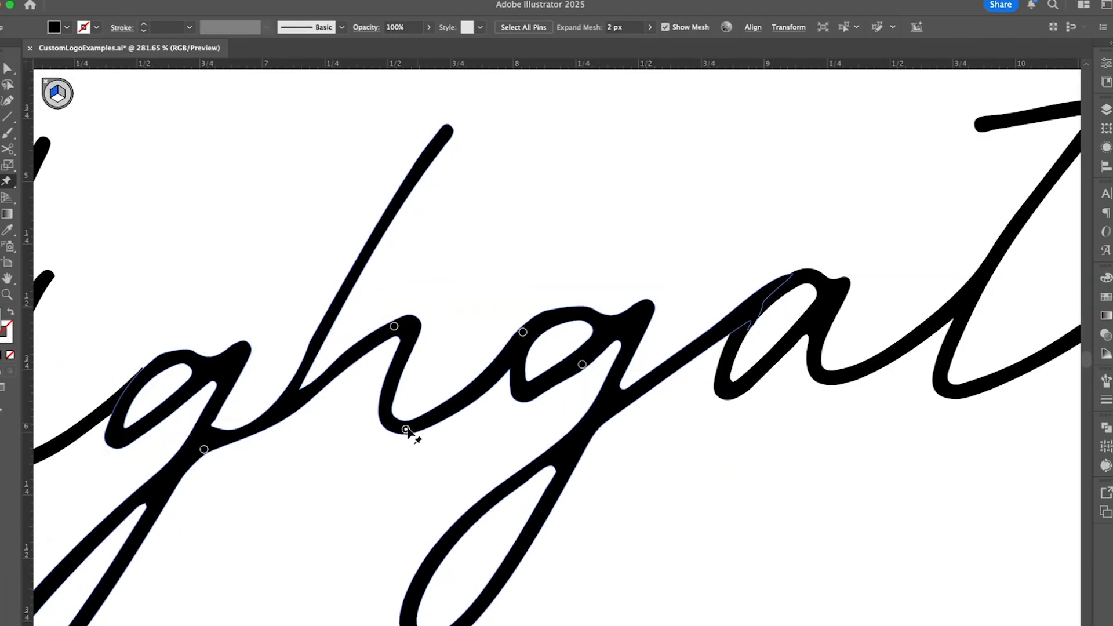
{"action": "left_click_drag", "start_coordinate": [514, 338], "coordinate": [509, 341]}
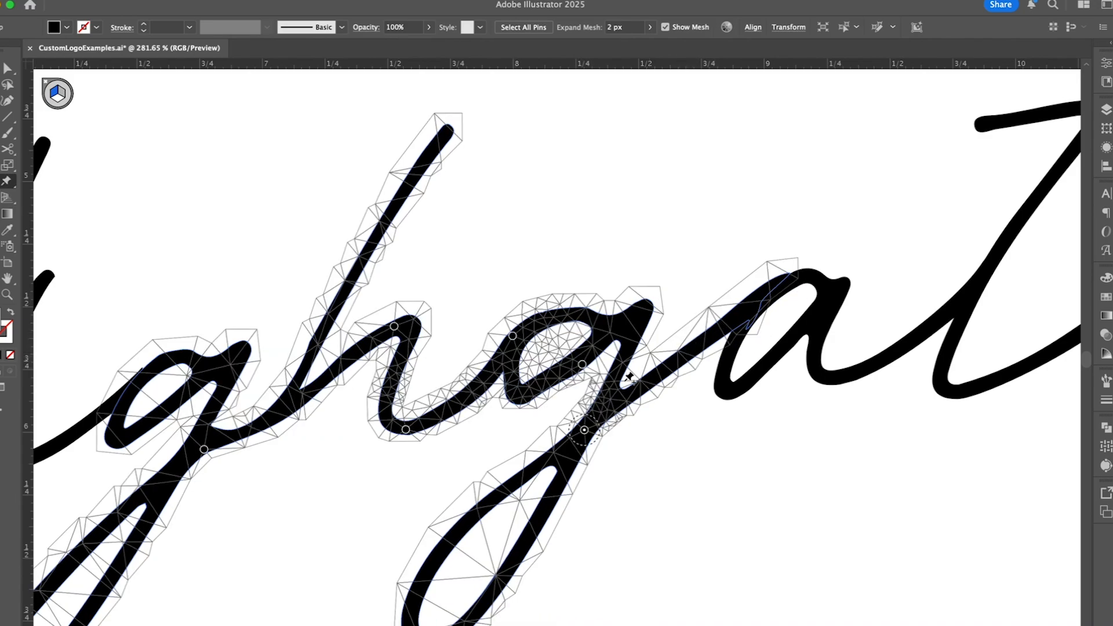
{"action": "left_click_drag", "start_coordinate": [907, 534], "coordinate": [574, 200]}
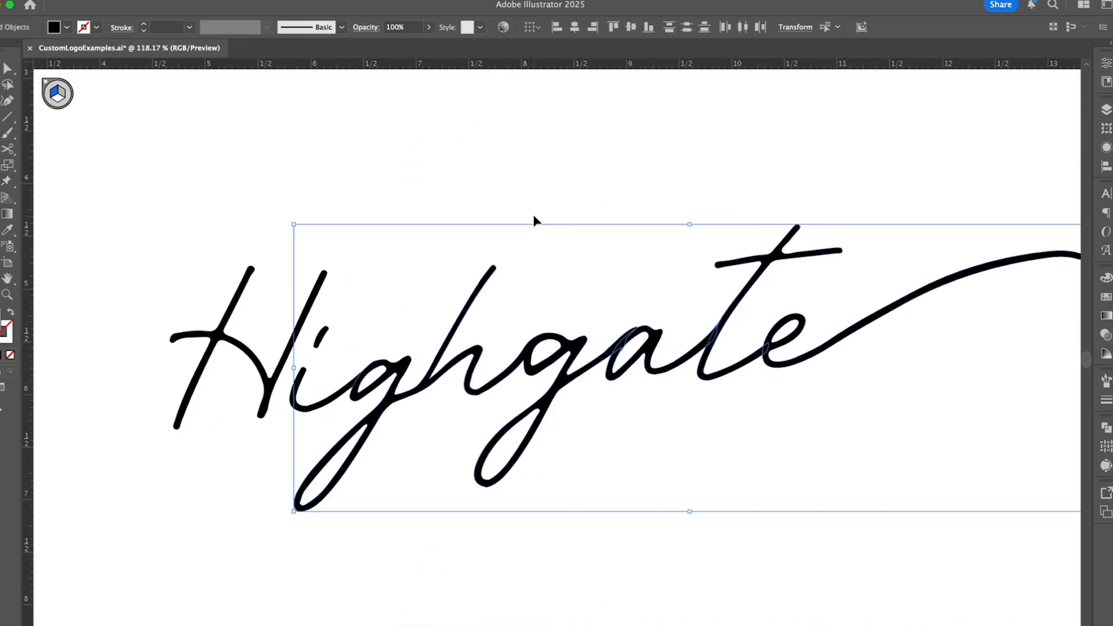
{"action": "left_click", "coordinate": [534, 217]}
{"action": "left_click_drag", "start_coordinate": [108, 164], "coordinate": [467, 485]}
{"action": "key", "text": "super+equal"}
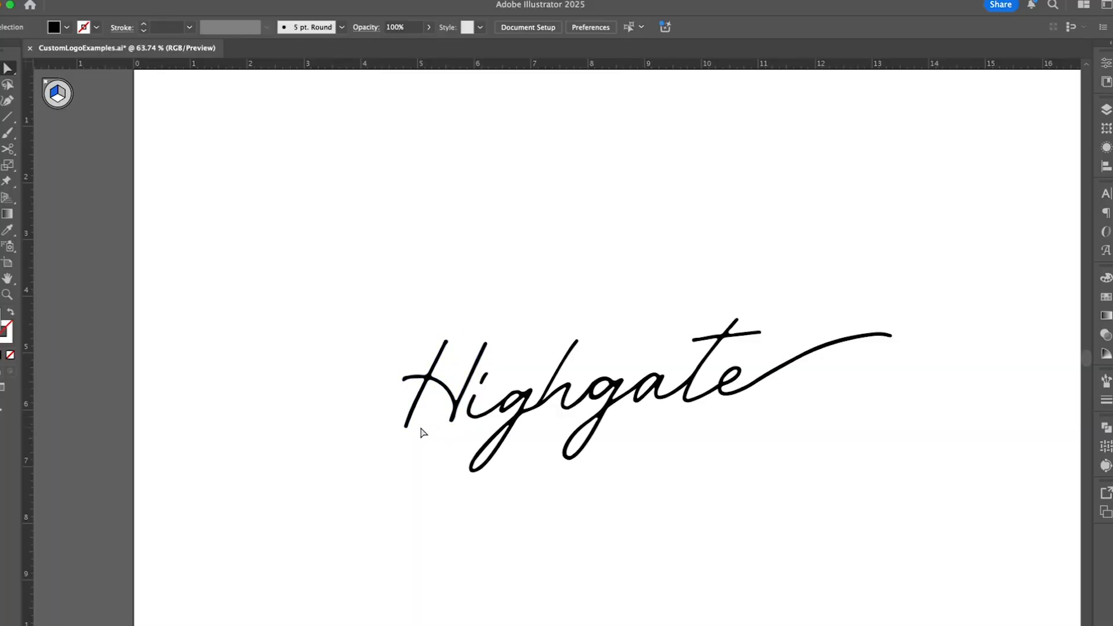
Step: Extend the foot of the H's first stem downward and shorten its upper end
{"action": "scroll", "coordinate": [423, 431], "scroll_direction": "up", "scroll_amount": 3}
{"action": "left_click", "coordinate": [377, 436]}
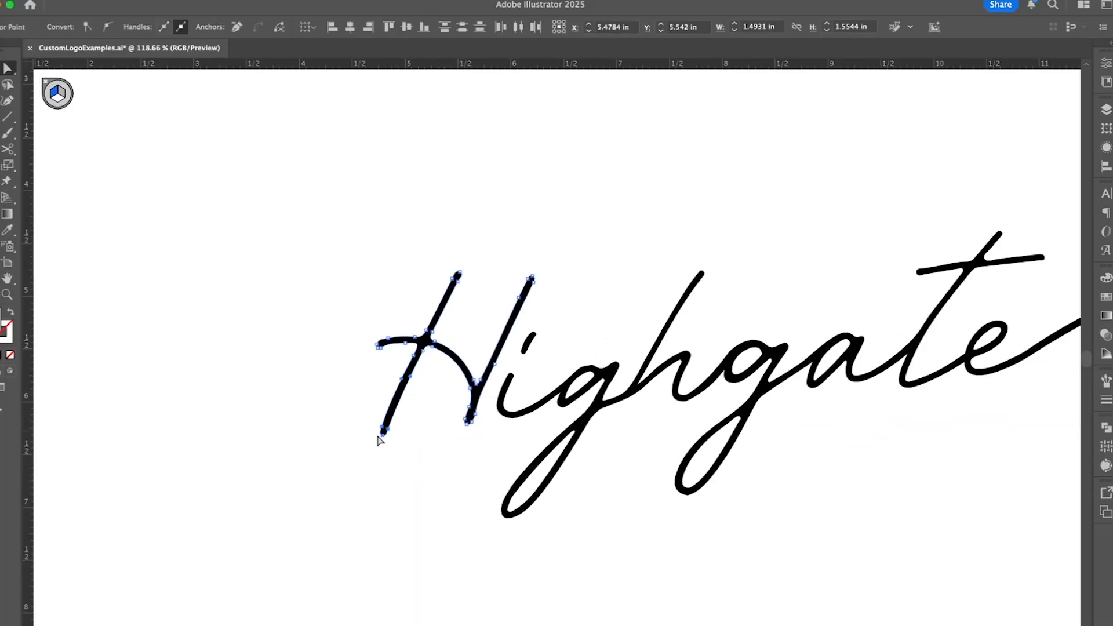
{"action": "left_click_drag", "start_coordinate": [381, 439], "coordinate": [381, 440]}
{"action": "left_click", "coordinate": [413, 413]}
{"action": "left_click", "coordinate": [454, 279]}
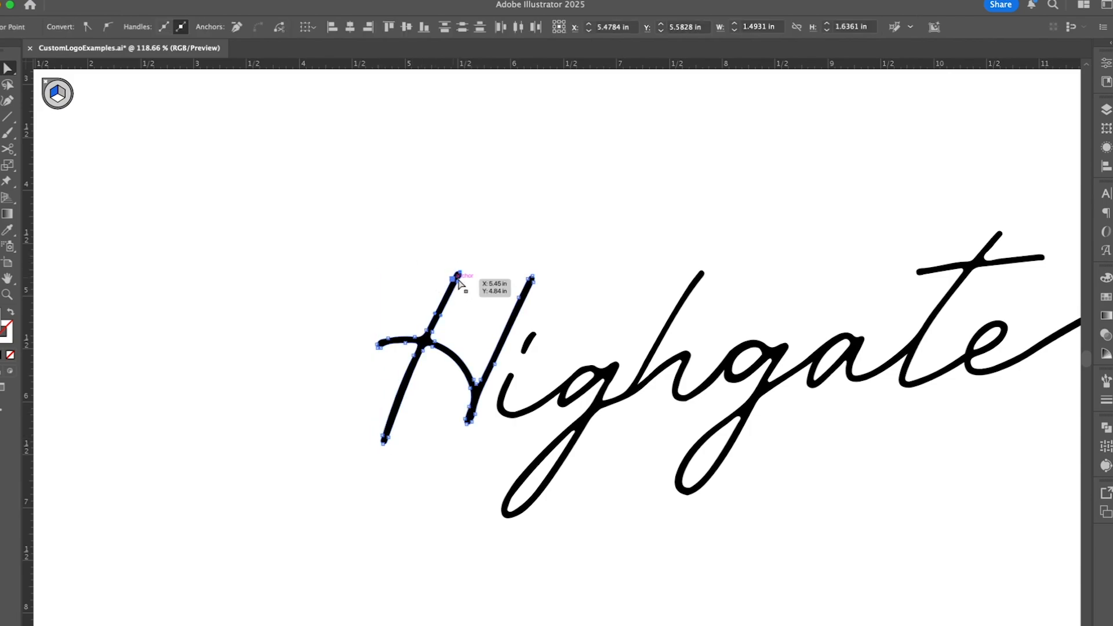
{"action": "left_click_drag", "start_coordinate": [446, 292], "coordinate": [447, 293]}
Step: Lengthen the tops of the H's second stem and the lowercase h's ascender
{"action": "left_click", "coordinate": [507, 266]}
{"action": "left_click", "coordinate": [530, 279]}
{"action": "left_click_drag", "start_coordinate": [532, 277], "coordinate": [532, 277]}
{"action": "left_click", "coordinate": [668, 251]}
{"action": "left_click_drag", "start_coordinate": [701, 276], "coordinate": [712, 270]}
{"action": "left_click", "coordinate": [794, 268]}
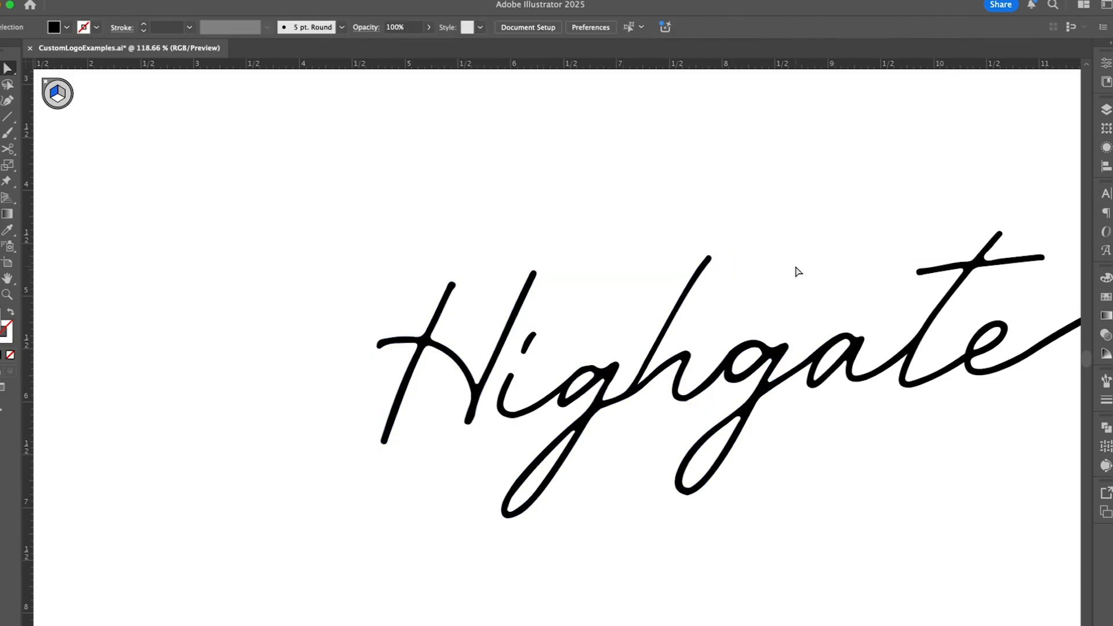
Step: Extend the left end of the t's crossbar outward
{"action": "scroll", "coordinate": [636, 221], "scroll_direction": "right", "scroll_amount": 5}
{"action": "left_click", "coordinate": [632, 286]}
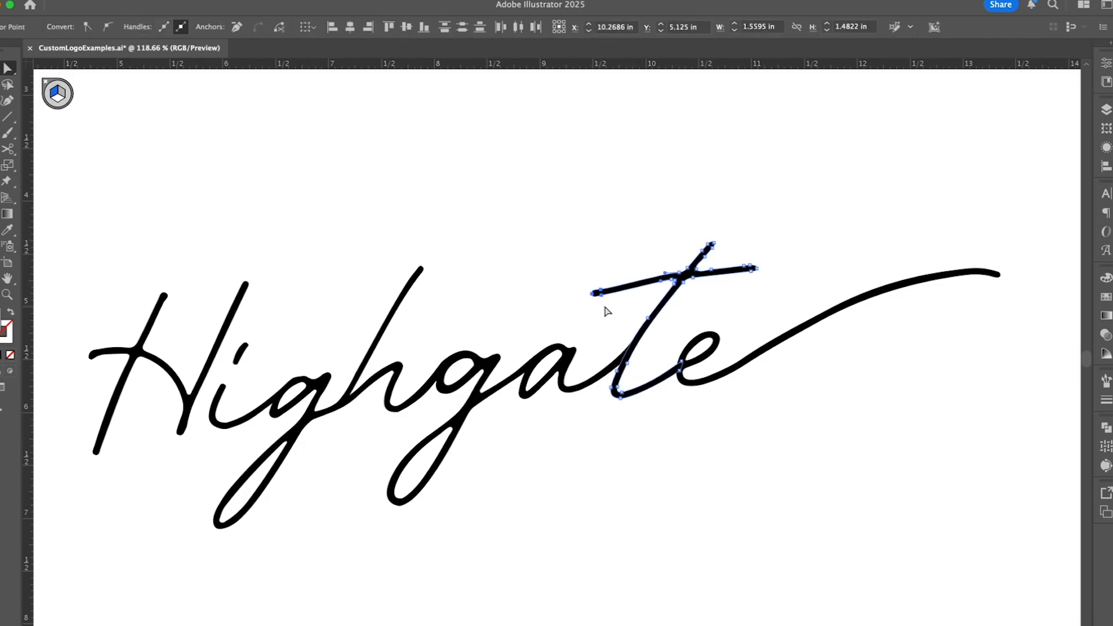
Step: Extend the right end of the t's crossbar upward and outward, and smooth its upper edge by adjusting anchors and handles
{"action": "left_click", "coordinate": [750, 267]}
{"action": "scroll", "coordinate": [781, 254], "scroll_direction": "up", "scroll_amount": 6}
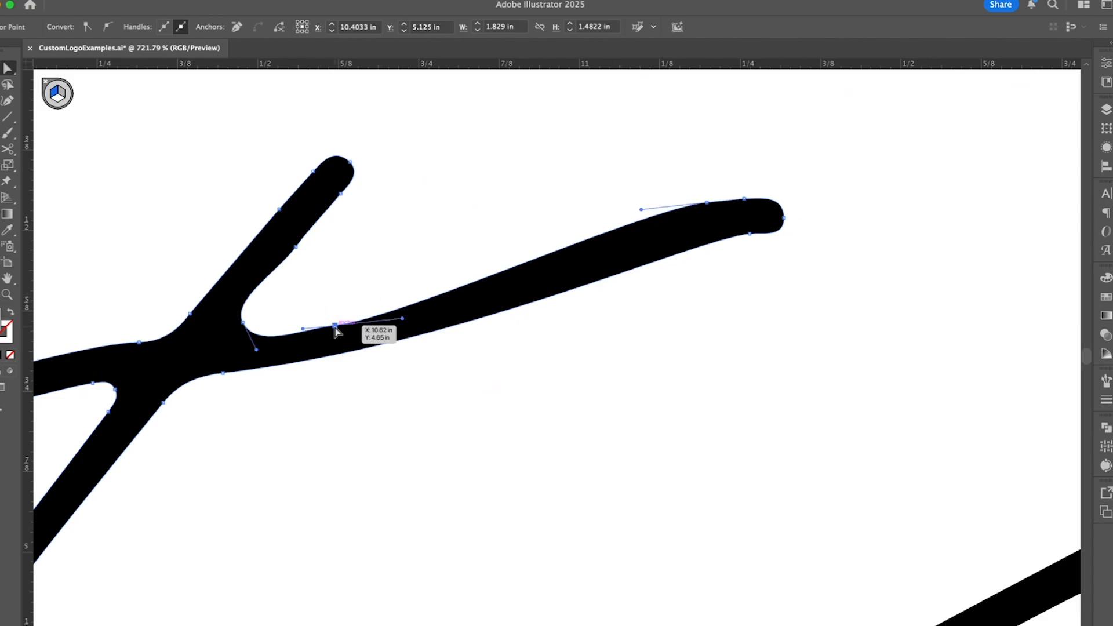
{"action": "left_click_drag", "start_coordinate": [335, 326], "coordinate": [350, 313]}
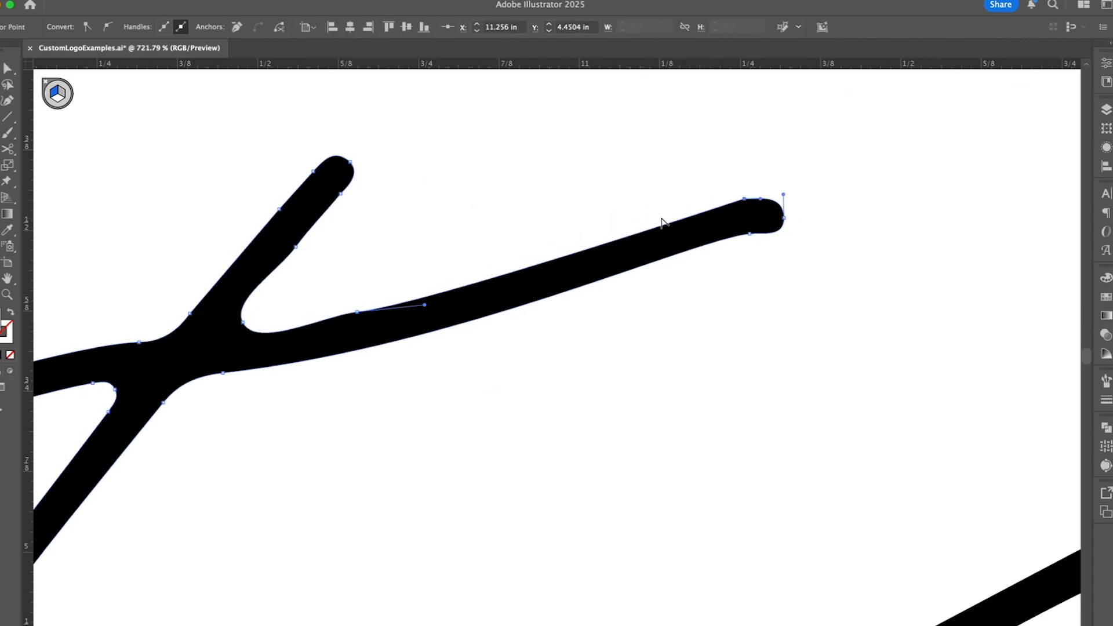
{"action": "scroll", "coordinate": [665, 203], "scroll_direction": "up", "scroll_amount": 3}
{"action": "left_click", "coordinate": [447, 237]}
{"action": "left_click", "coordinate": [757, 180]}
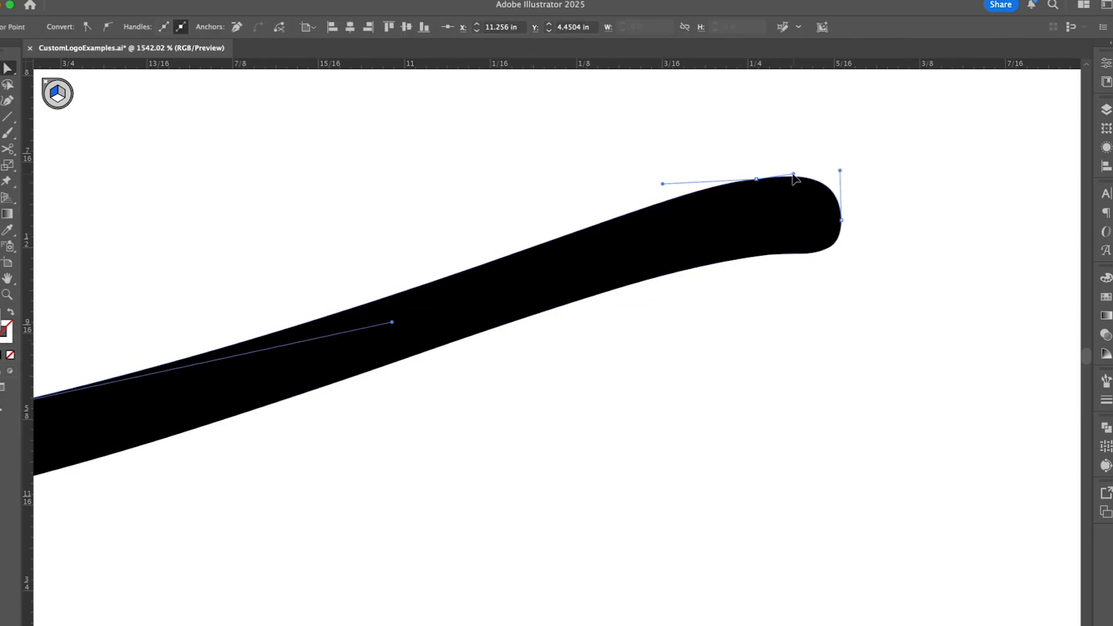
{"action": "left_click", "coordinate": [614, 178]}
Step: Redraw the left end of the H's crossbar as a longer arc sweeping outward and down
{"action": "scroll", "coordinate": [613, 179], "scroll_direction": "down", "scroll_amount": 15}
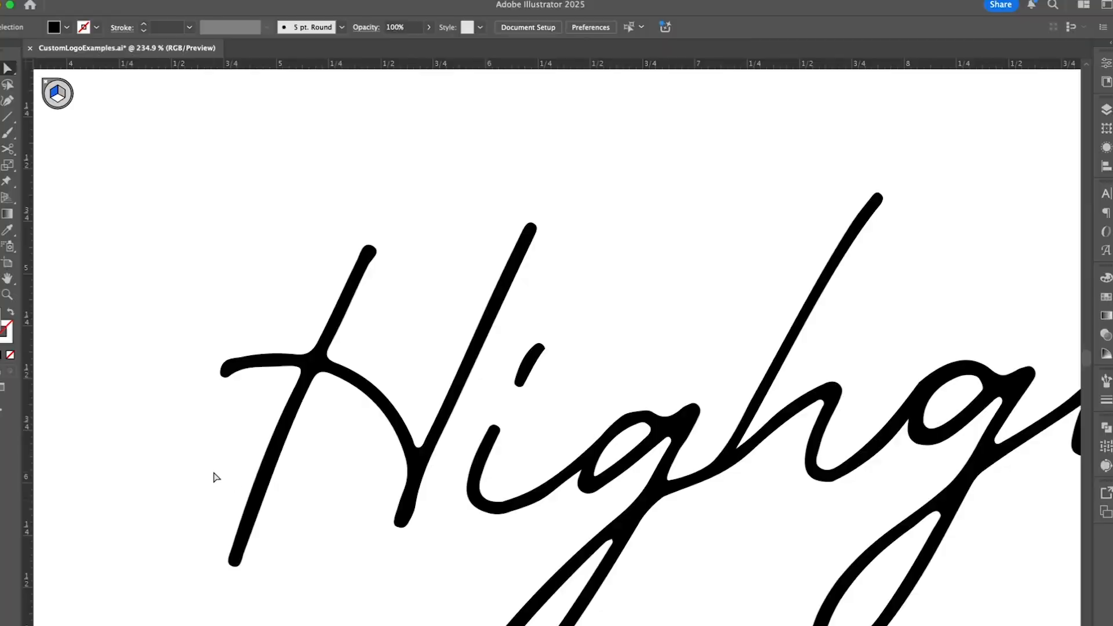
{"action": "left_click", "coordinate": [369, 377]}
{"action": "left_click_drag", "start_coordinate": [370, 380], "coordinate": [245, 418]}
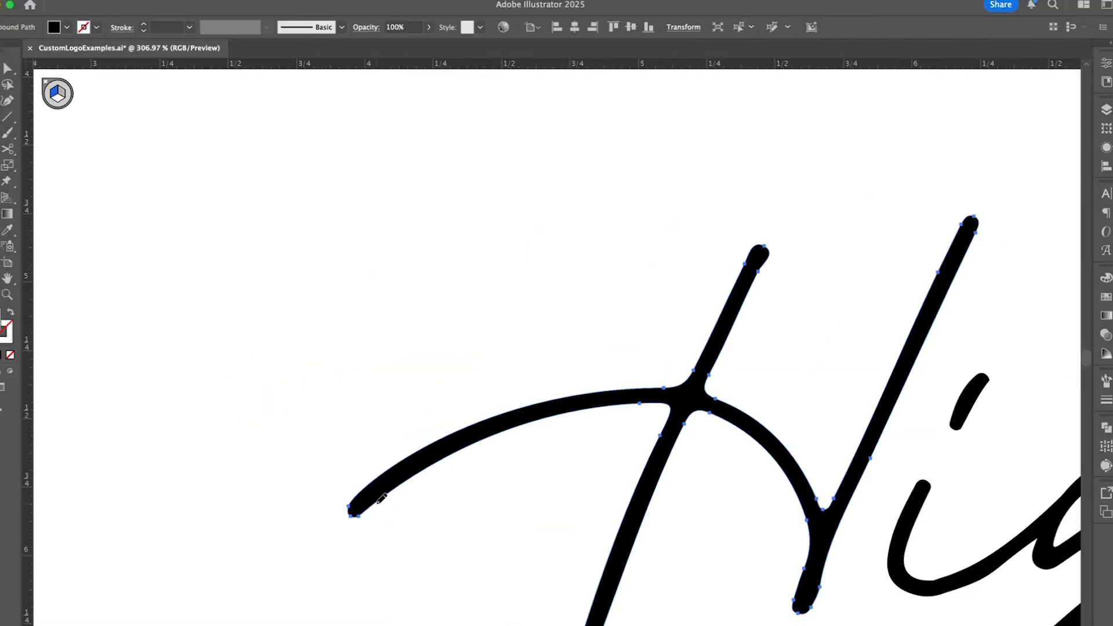
Step: Try redrawing the H's crossbar arc as a wave that flattens out at its left tip
{"action": "left_click_drag", "start_coordinate": [444, 439], "coordinate": [457, 433]}
{"action": "key", "text": "v"}
{"action": "scroll", "coordinate": [305, 439], "scroll_direction": "down", "scroll_amount": 5}
{"action": "left_click", "coordinate": [311, 394]}
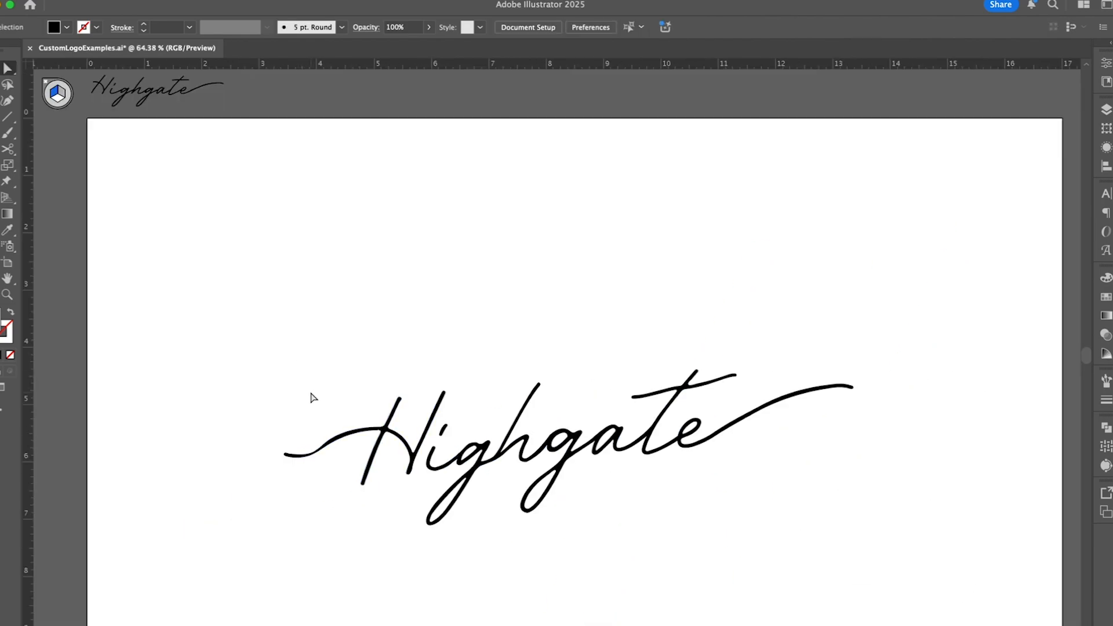
Step: Redraw the outer part of the H's crossbar arc as a wavy flourish with a nearly horizontal, rounded end
{"action": "left_click", "coordinate": [300, 431]}
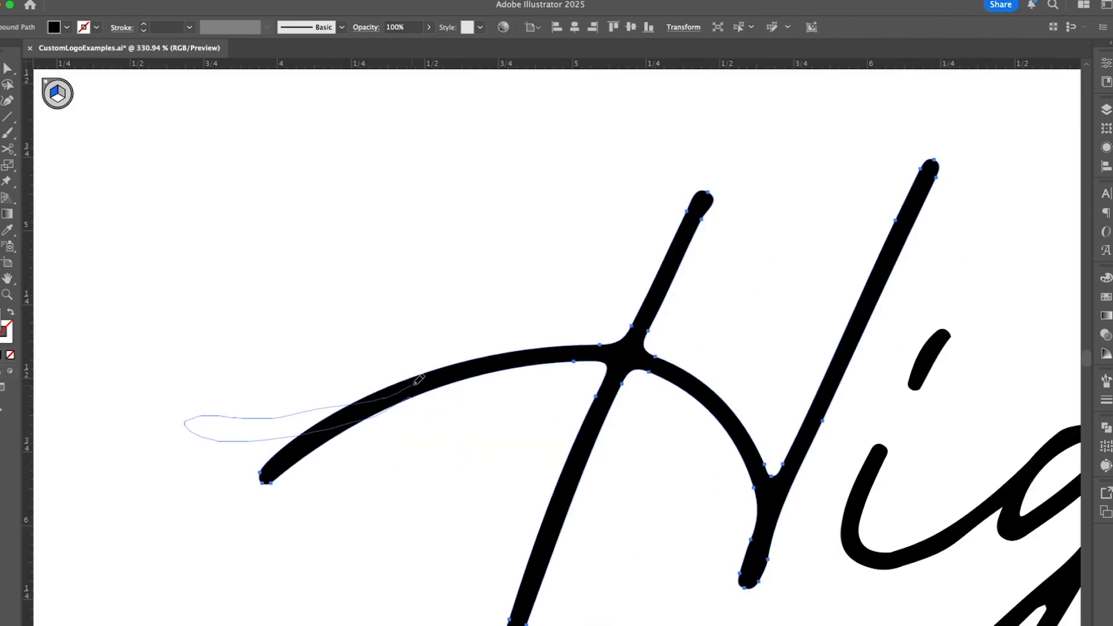
{"action": "left_click_drag", "start_coordinate": [414, 384], "coordinate": [426, 376]}
{"action": "key", "text": "v"}
{"action": "left_click", "coordinate": [334, 523]}
{"action": "scroll", "coordinate": [334, 524], "scroll_direction": "down", "scroll_amount": 10}
Step: Smooth the H's crossbar flourish to an even thickness by deleting surplus anchor points and repositioning the remaining ones on its lower edge
{"action": "scroll", "coordinate": [367, 506], "scroll_direction": "up", "scroll_amount": 3}
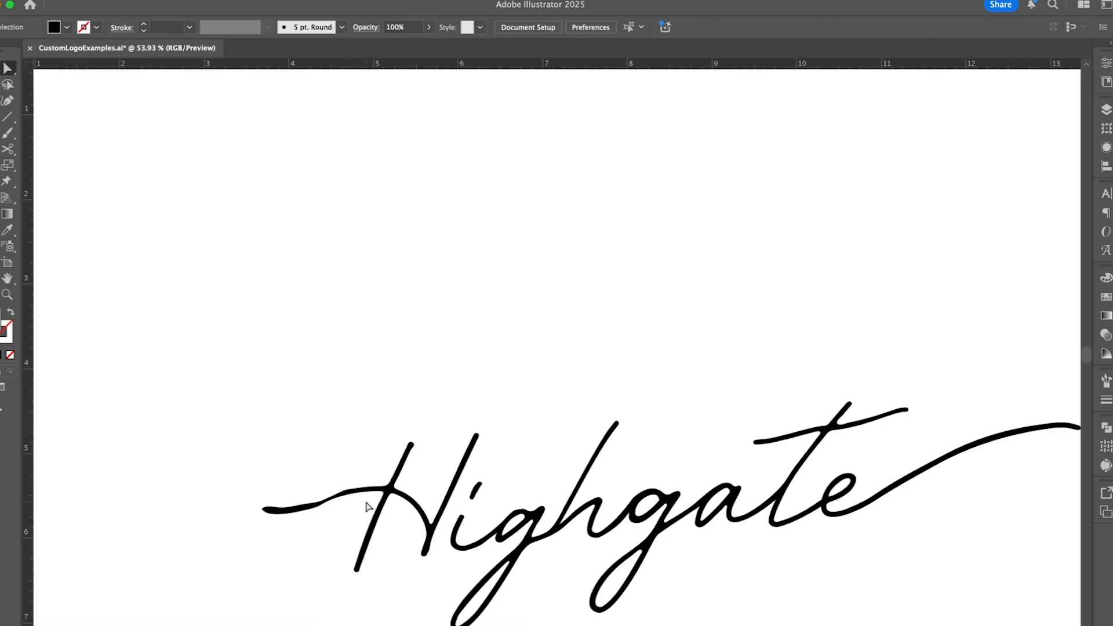
{"action": "scroll", "coordinate": [354, 501], "scroll_direction": "up", "scroll_amount": 5}
{"action": "scroll", "coordinate": [247, 518], "scroll_direction": "up", "scroll_amount": 5}
{"action": "left_click", "coordinate": [235, 544]}
{"action": "scroll", "coordinate": [228, 572], "scroll_direction": "left", "scroll_amount": 4}
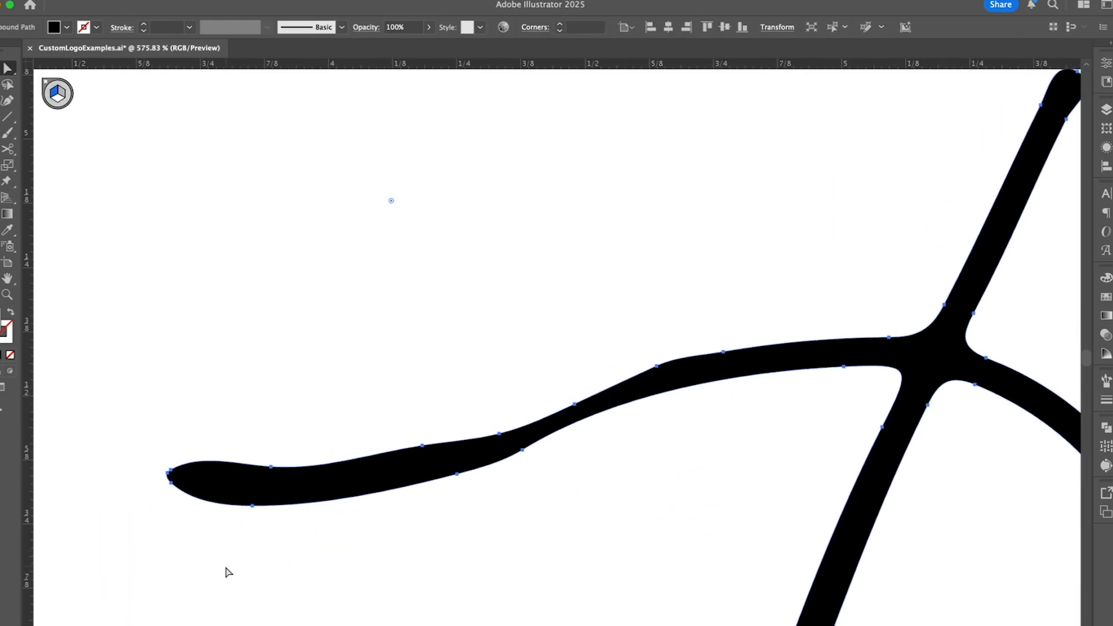
{"action": "left_click", "coordinate": [574, 404]}
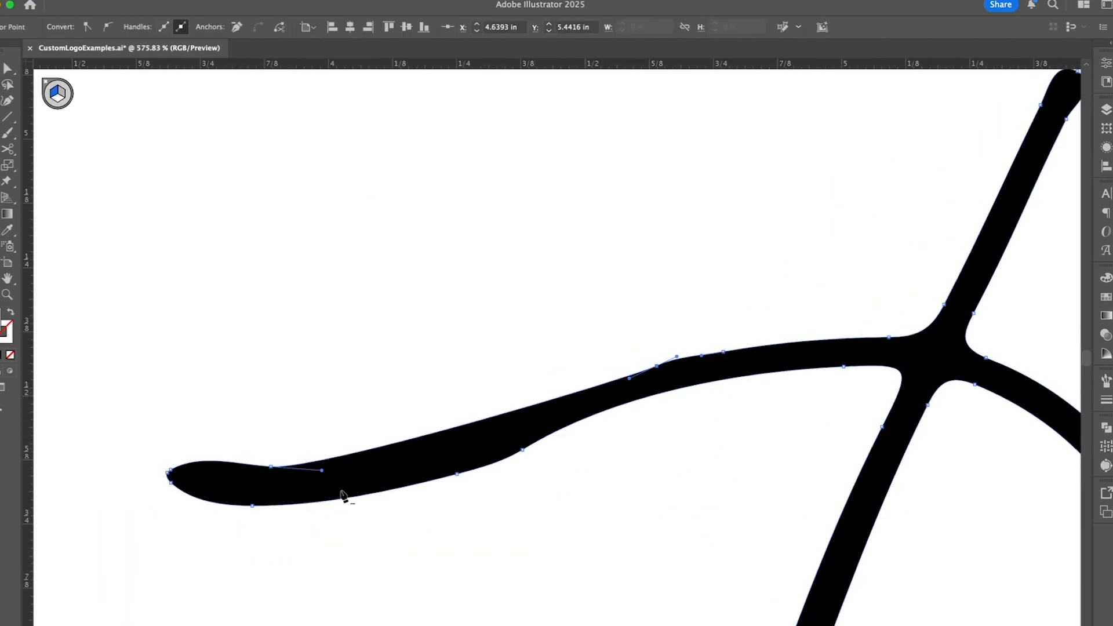
{"action": "left_click", "coordinate": [523, 449]}
{"action": "key", "text": "a"}
{"action": "left_click_drag", "start_coordinate": [456, 474], "coordinate": [484, 455]}
{"action": "left_click", "coordinate": [241, 367]}
{"action": "scroll", "coordinate": [240, 366], "scroll_direction": "down", "scroll_amount": 5}
Step: Move the upper anchor at the left tip of the H's flourish to make its end fuller
{"action": "left_click", "coordinate": [213, 405]}
{"action": "scroll", "coordinate": [205, 413], "scroll_direction": "up", "scroll_amount": 2}
{"action": "scroll", "coordinate": [204, 415], "scroll_direction": "up", "scroll_amount": 5}
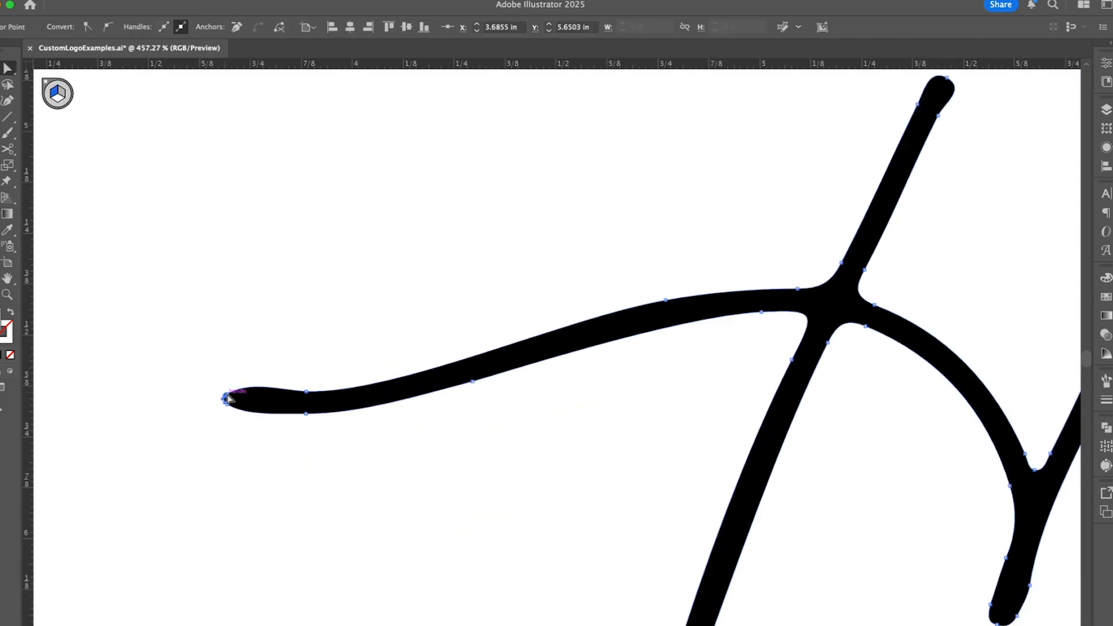
{"action": "left_click", "coordinate": [227, 395]}
{"action": "left_click_drag", "start_coordinate": [228, 394], "coordinate": [232, 387]}
{"action": "left_click", "coordinate": [201, 445]}
{"action": "left_click", "coordinate": [231, 388]}
{"action": "left_click", "coordinate": [199, 388]}
Step: Round the left tip of the H's flourish by deleting its upper corner anchor and pulling out a curve handle
{"action": "scroll", "coordinate": [199, 388], "scroll_direction": "up", "scroll_amount": 6}
{"action": "left_click", "coordinate": [354, 471]}
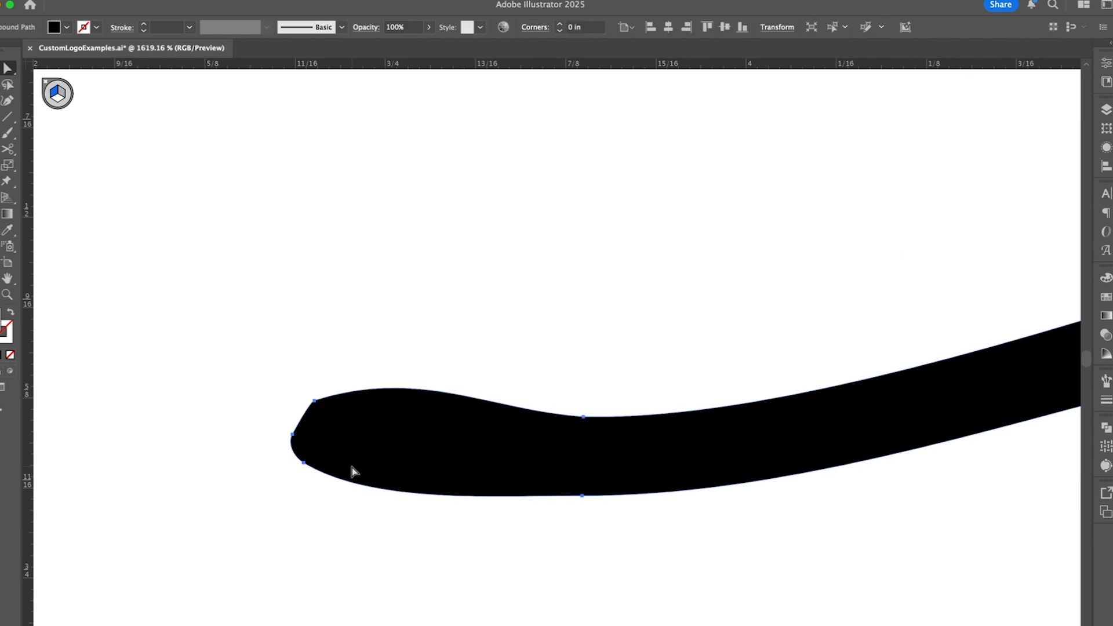
{"action": "key", "text": "minus"}
{"action": "left_click", "coordinate": [315, 401]}
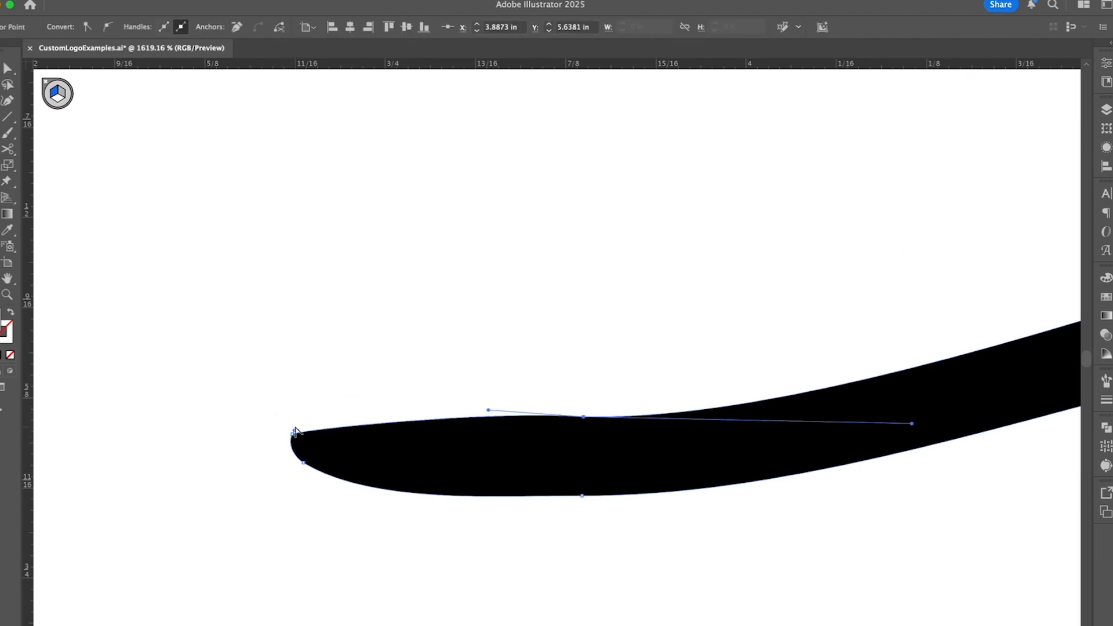
{"action": "left_click_drag", "start_coordinate": [322, 389], "coordinate": [288, 390]}
{"action": "left_click", "coordinate": [272, 394]}
{"action": "scroll", "coordinate": [263, 402], "scroll_direction": "down", "scroll_amount": 5}
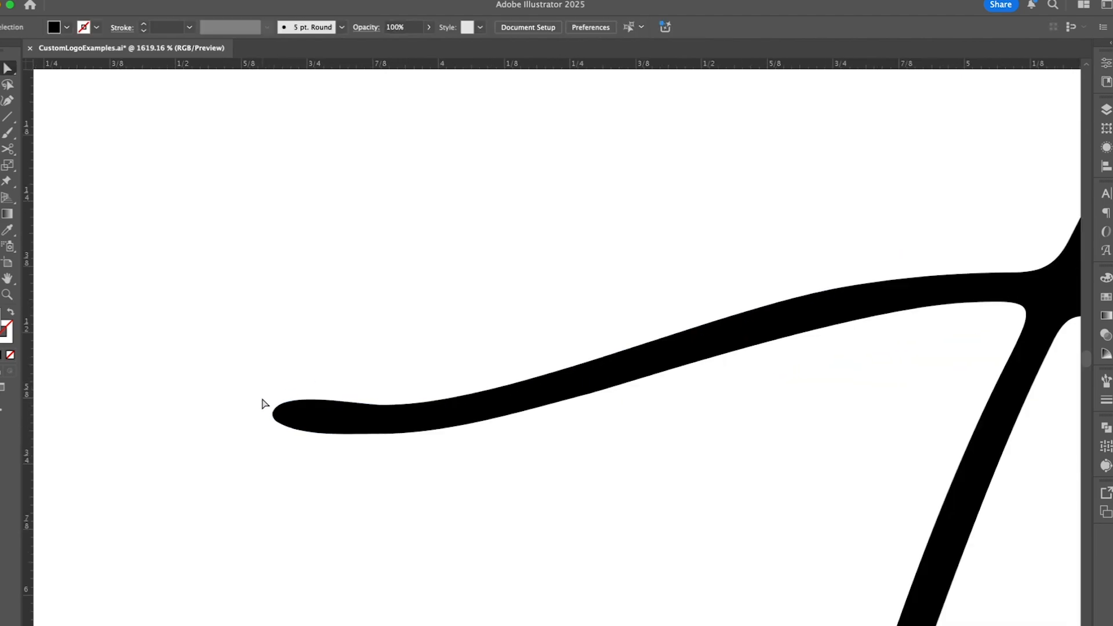